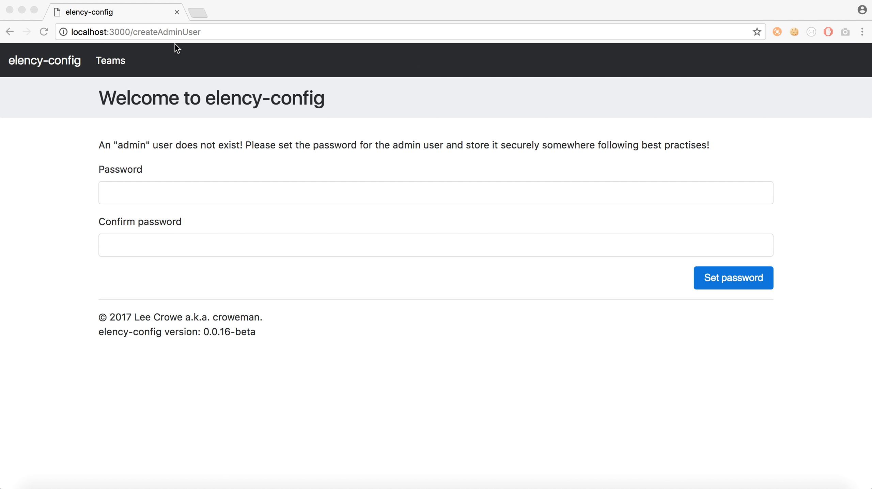
- Set and confirm the new admin password
left_click(157, 197)
left_click(127, 196)
type("••••••••")
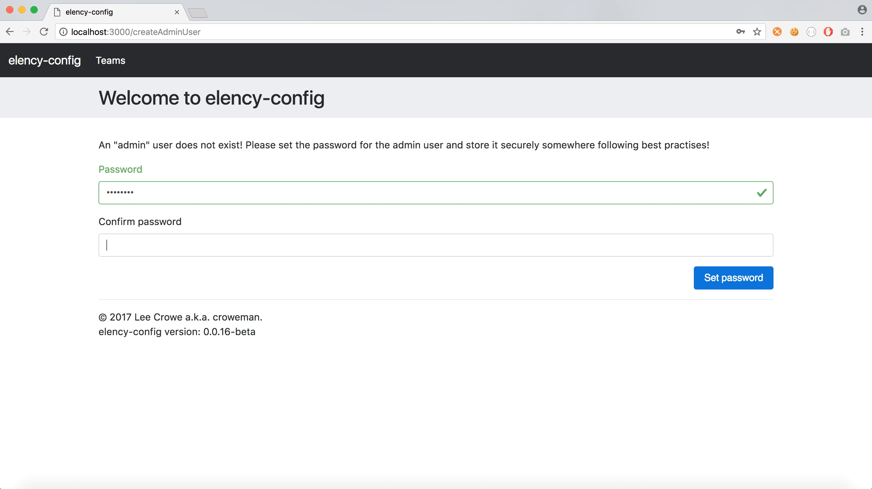
type("•••")
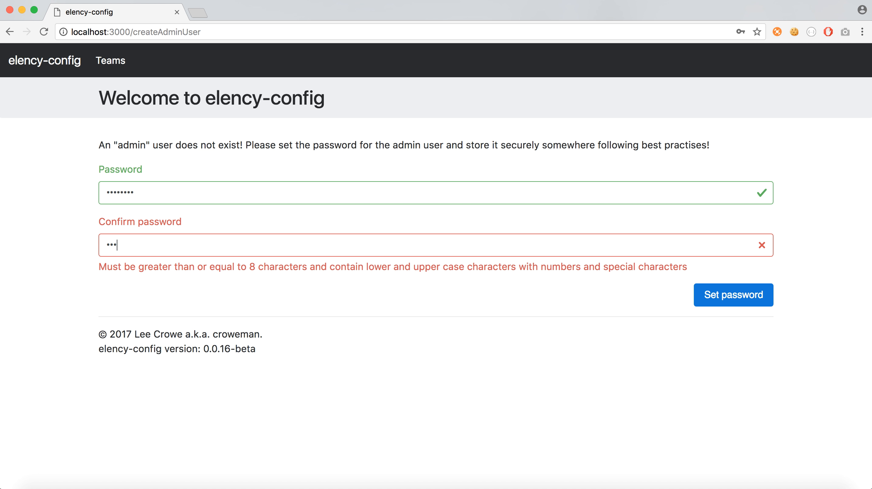
type("•••••")
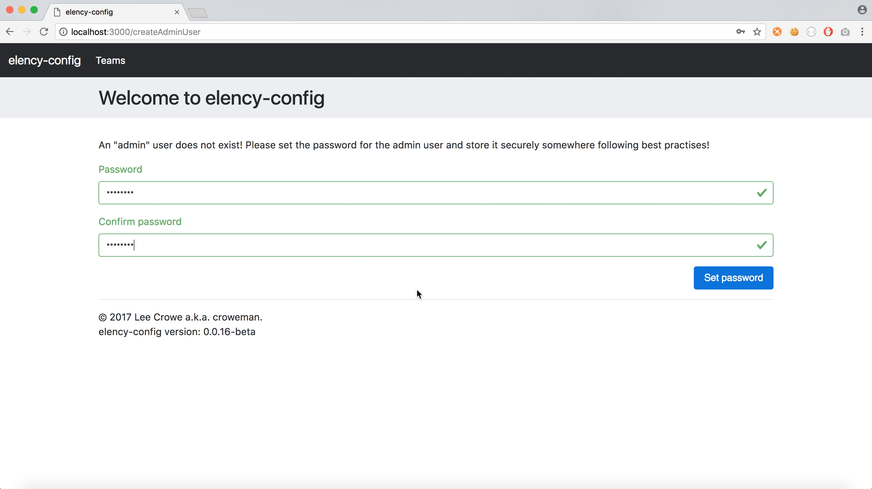
left_click(730, 278)
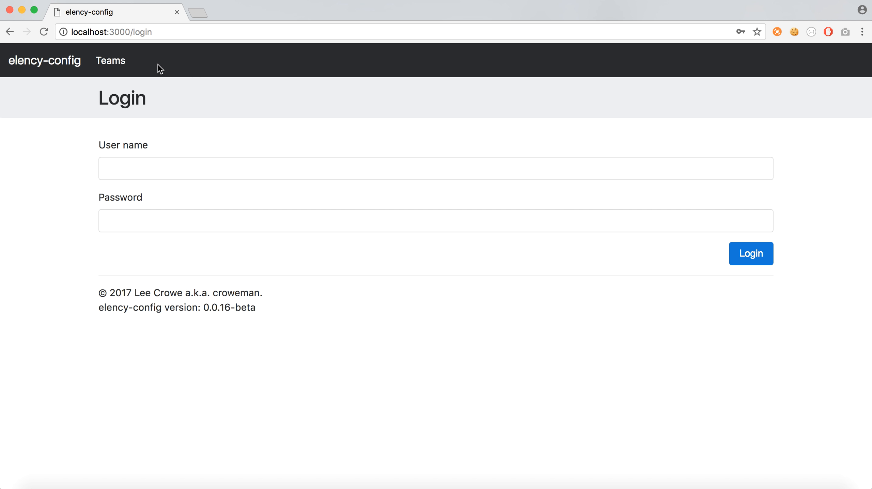
- Log in as admin with the new password
left_click(138, 172)
type("admin")
key("Tab")
type("••••••")
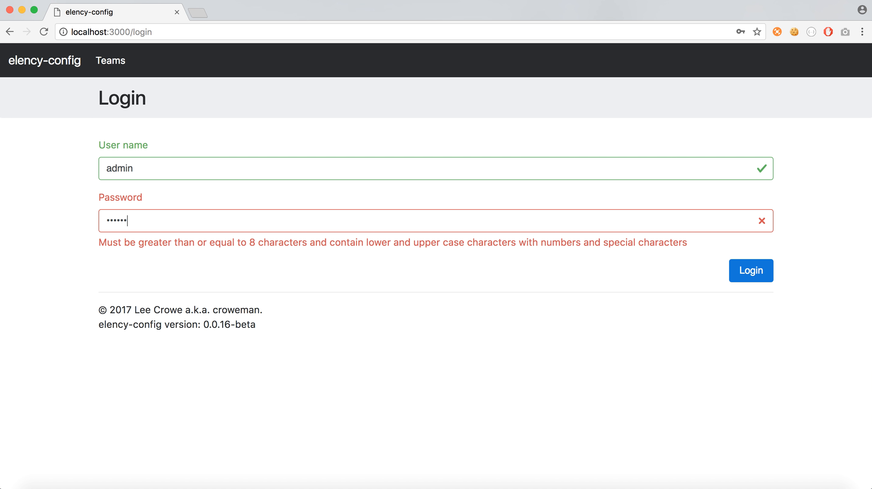
type("••")
left_click(750, 254)
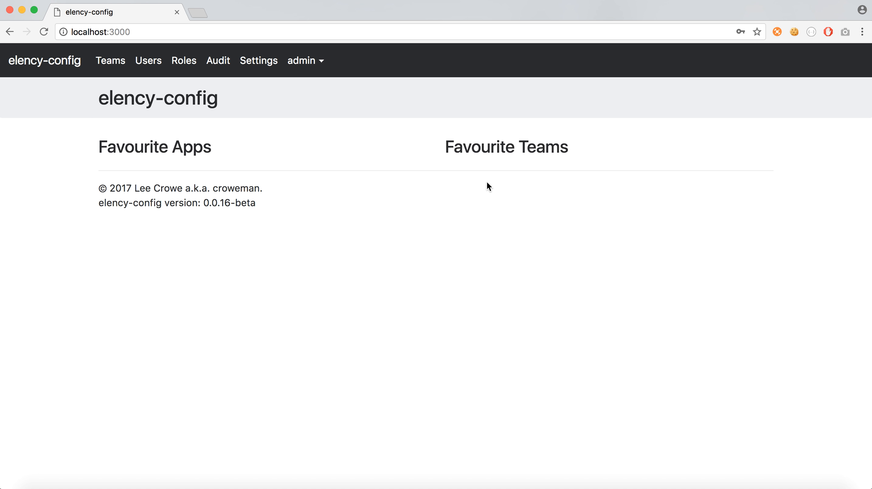
- Log out of the admin account and log back in as admin
left_click(311, 70)
left_click(315, 88)
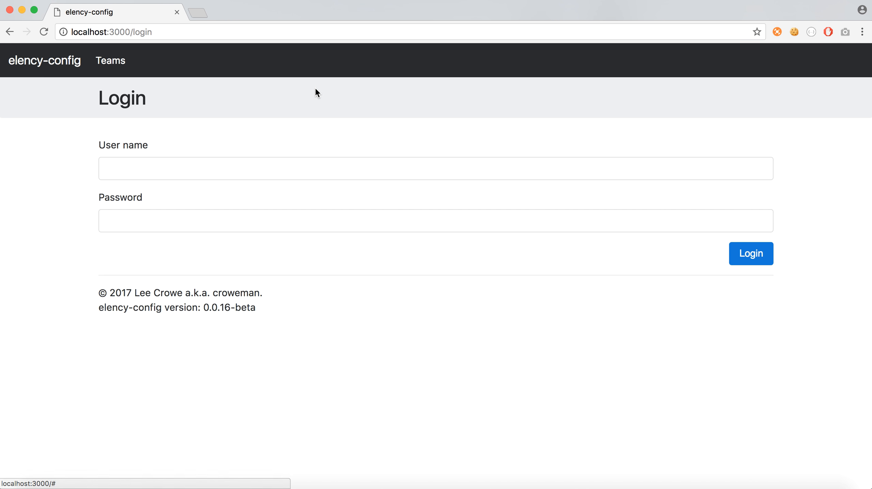
left_click(135, 168)
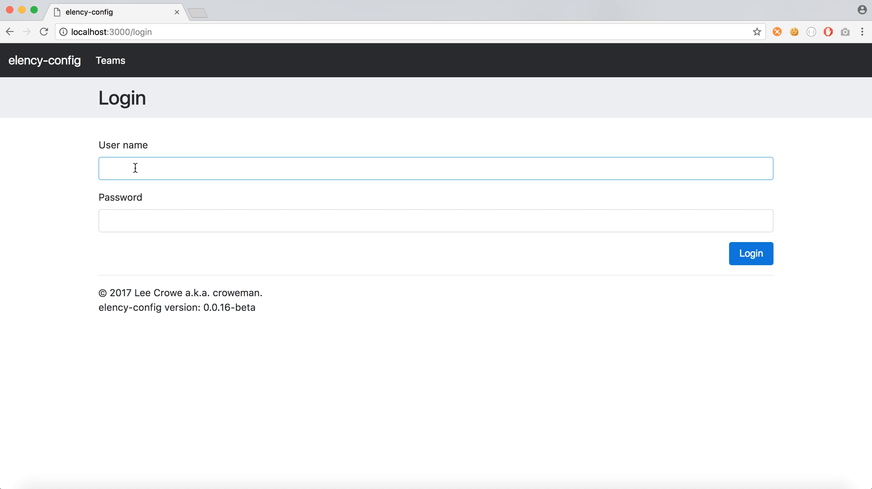
type("admin")
key("Tab")
type("ad")
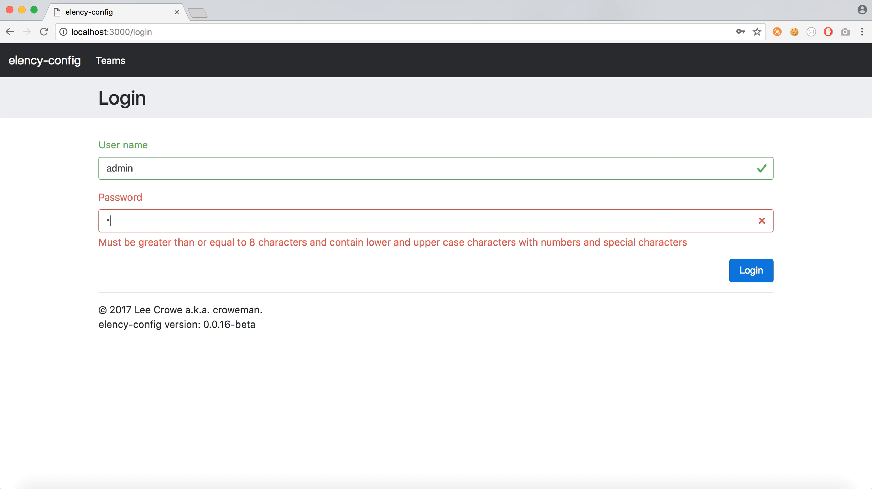
type("*******")
key("Return")
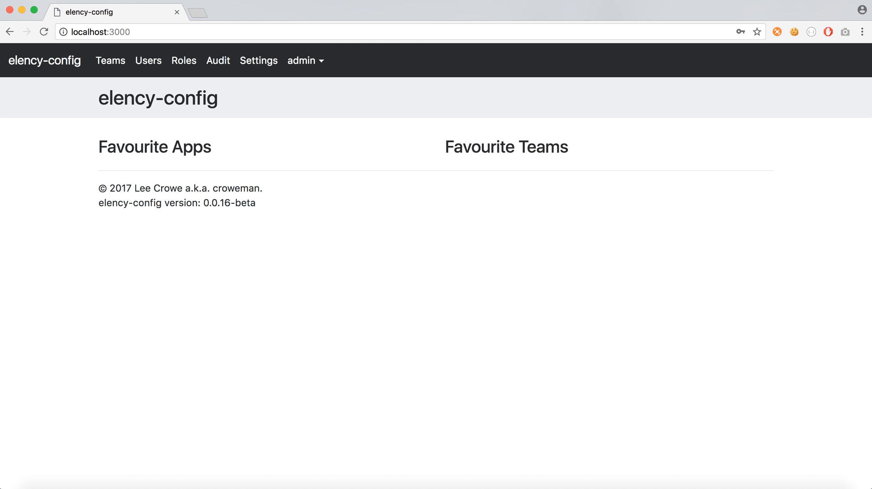
- Start a new user named elencyconfig and enter its password with matching confirmation
left_click(148, 64)
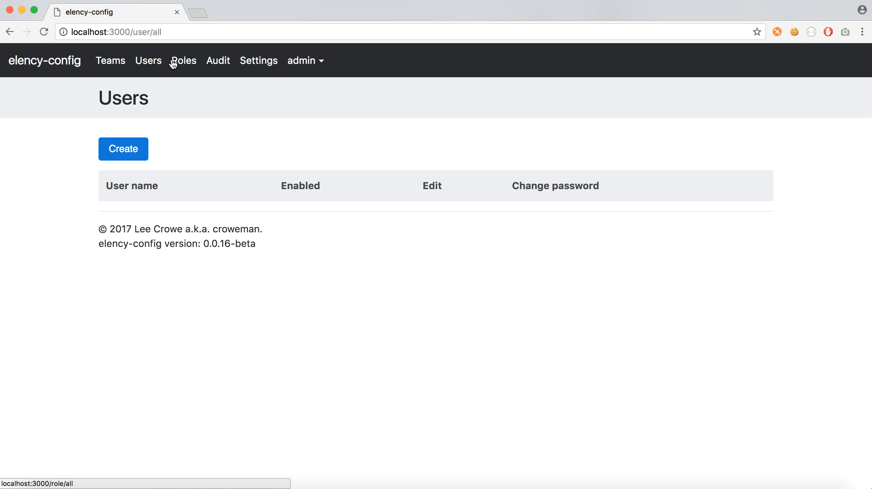
left_click(126, 155)
left_click(147, 170)
type("elencyconfig")
key("Tab")
type("••••••••")
key("Tab")
type("•")
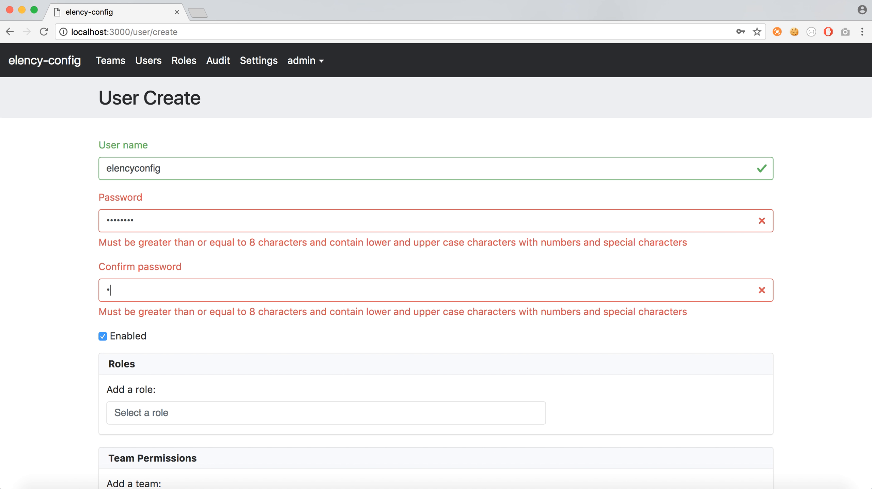
type("•••••••")
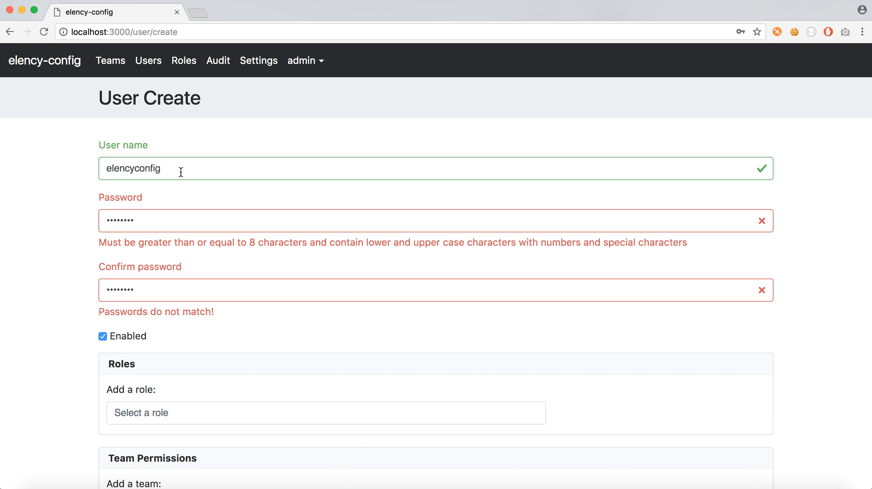
key("shift+Tab")
type("••••••••")
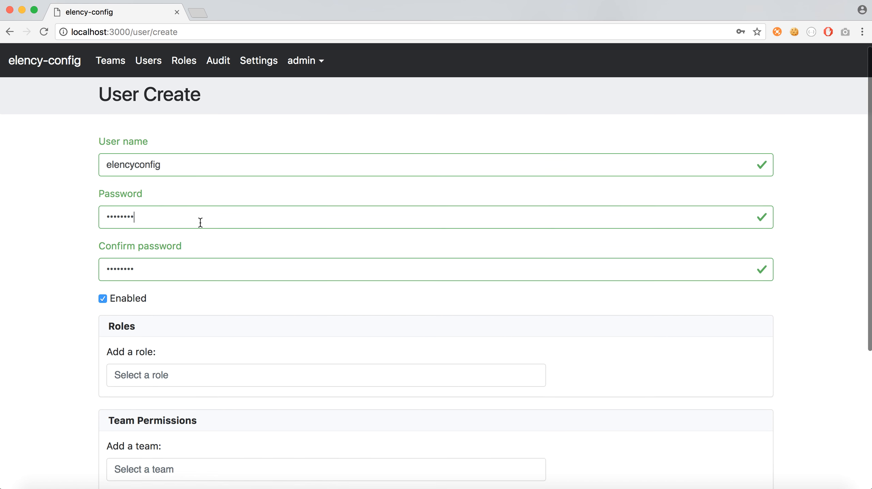
- Add the administrator, key-writer and team-writer roles and create the user
scroll(201, 222, "down", 4)
scroll(201, 225, "up", 2)
scroll(199, 222, "down", 5)
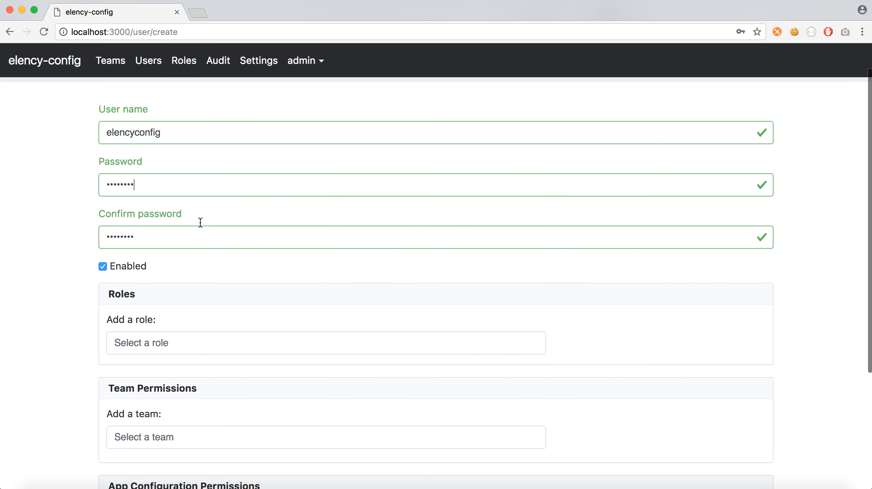
left_click(167, 284)
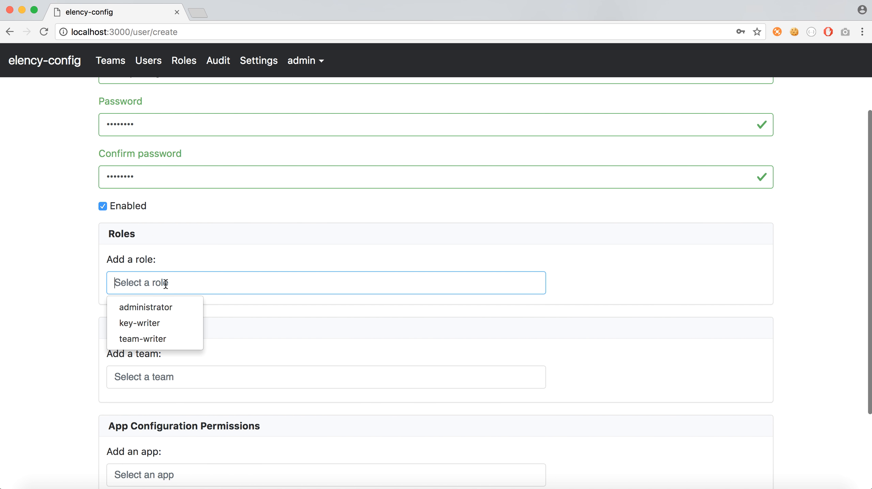
left_click(156, 306)
left_click(161, 308)
left_click(159, 329)
left_click(159, 325)
left_click(151, 350)
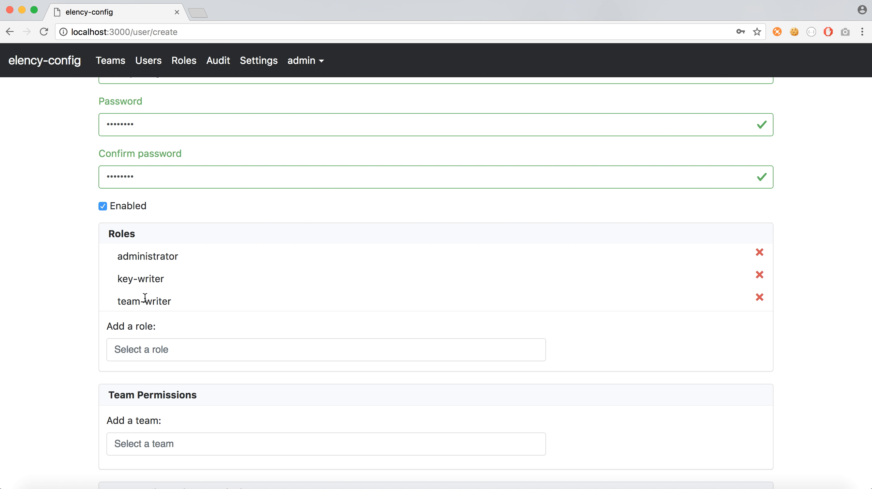
scroll(178, 305, "down", 5)
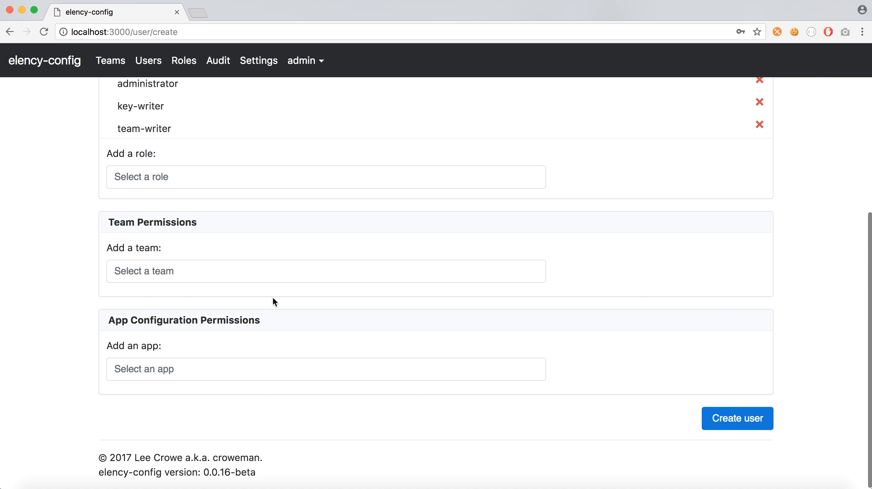
left_click(749, 423)
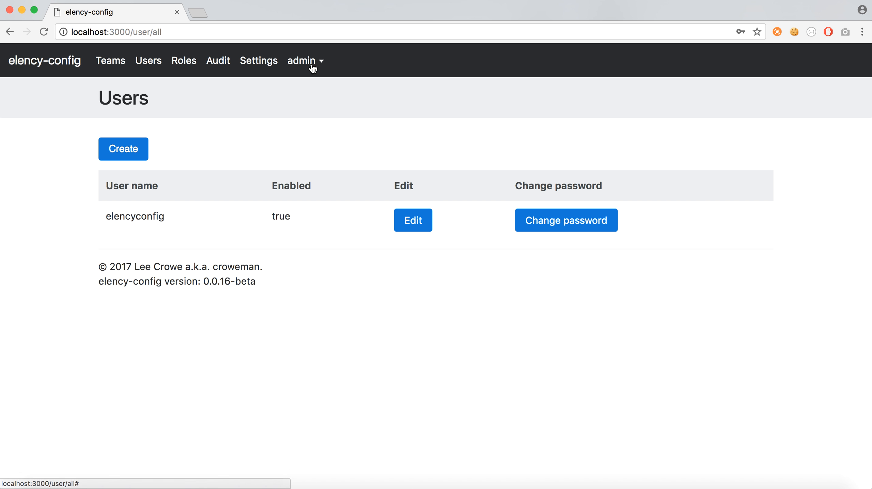
- Log out of admin and log in as elencyconfig
left_click(325, 64)
left_click(321, 83)
left_click(164, 168)
type("elencyconfig")
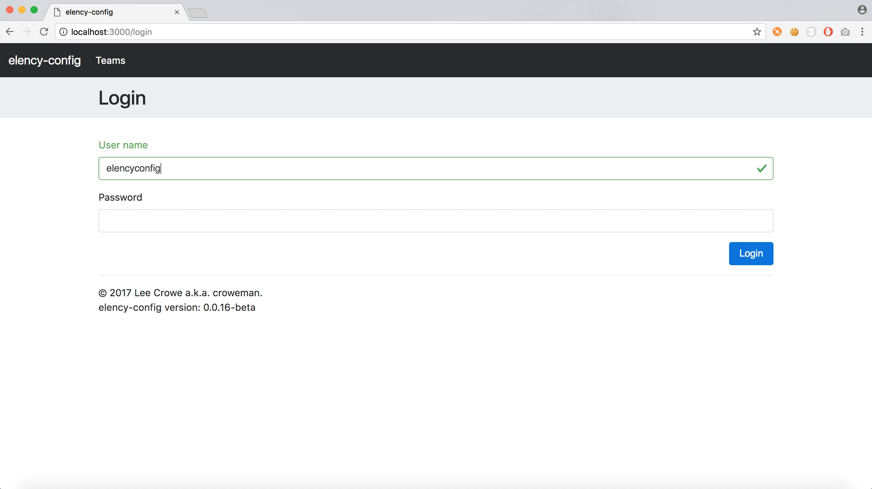
key("Tab")
type("•••••••")
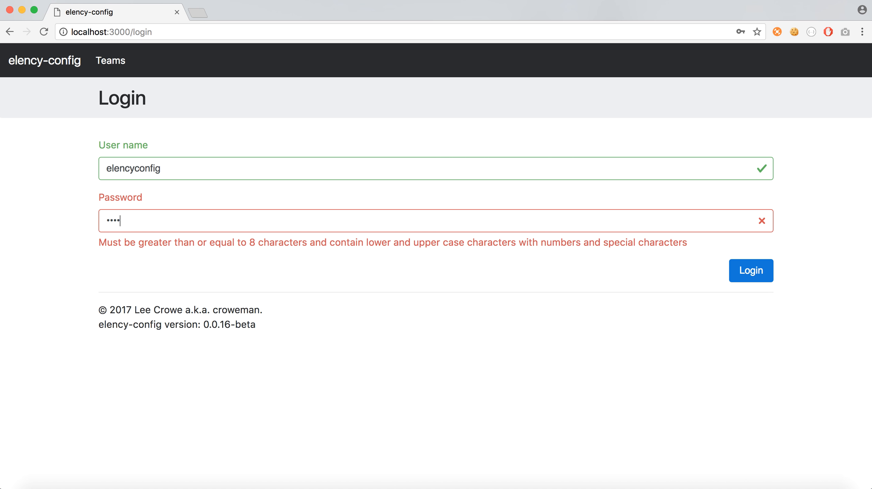
type("•")
left_click(763, 255)
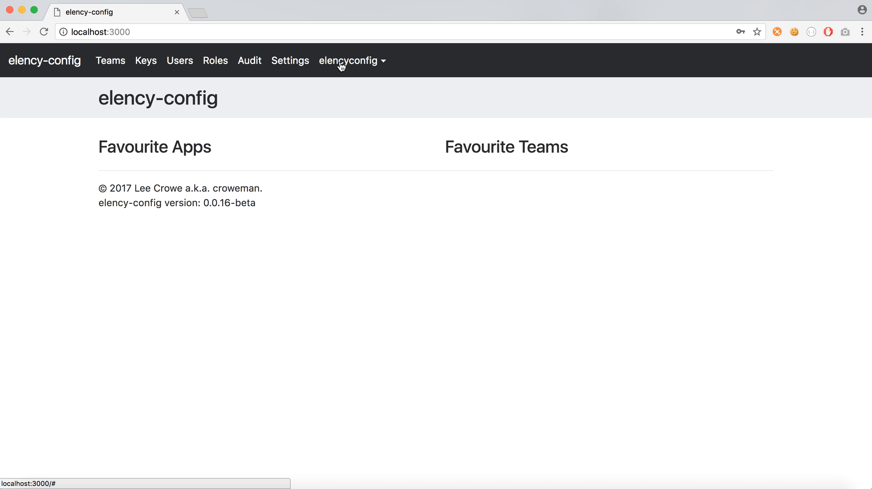
- Browse Settings and Users, open Keys, and select the key string on line 19 in the editor
left_click(293, 62)
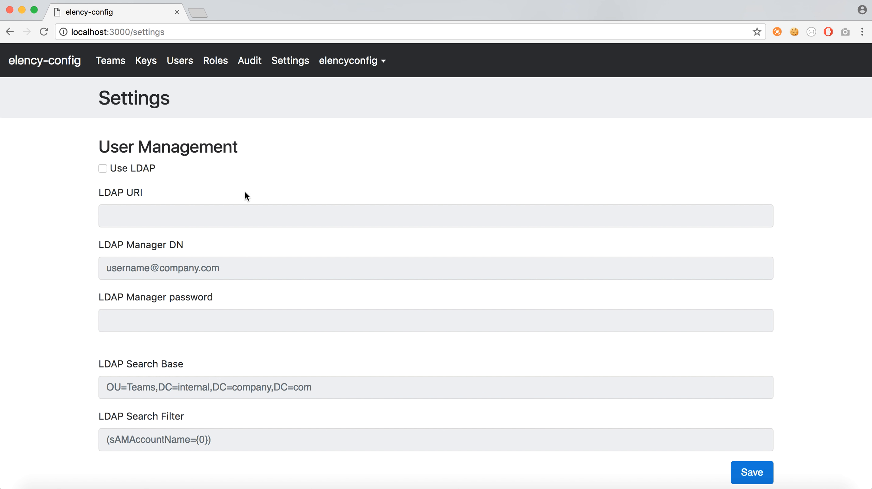
left_click(188, 64)
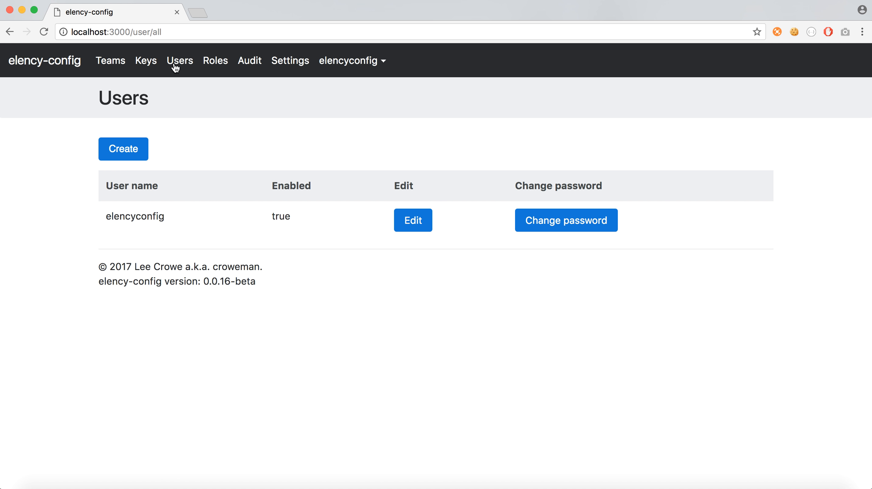
left_click(150, 65)
key("ctrl+Right")
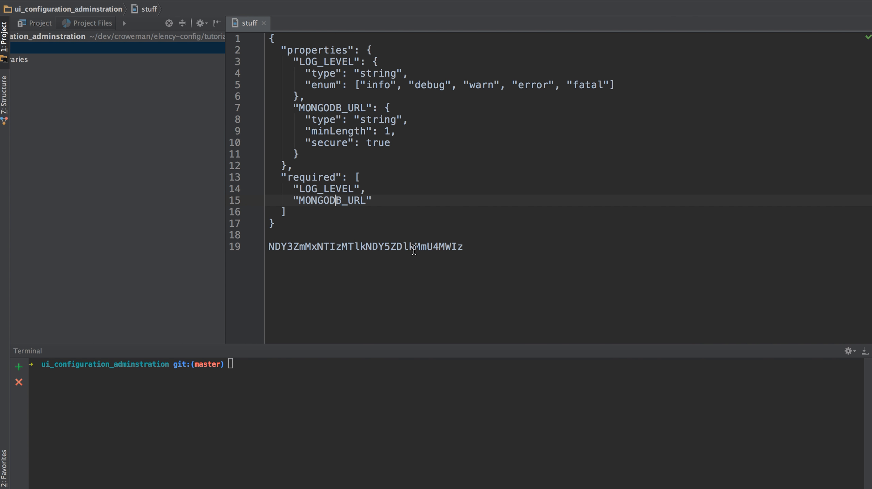
left_click_drag(467, 246, 251, 250)
key("super+c")
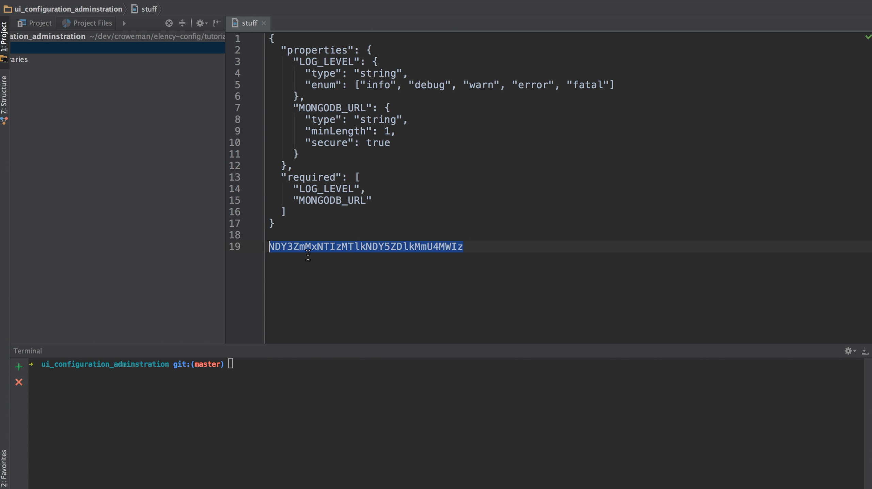
key("ctrl+Left")
- Create 'Test Environment Key', replacing the generated random value with the copied key
left_click(145, 157)
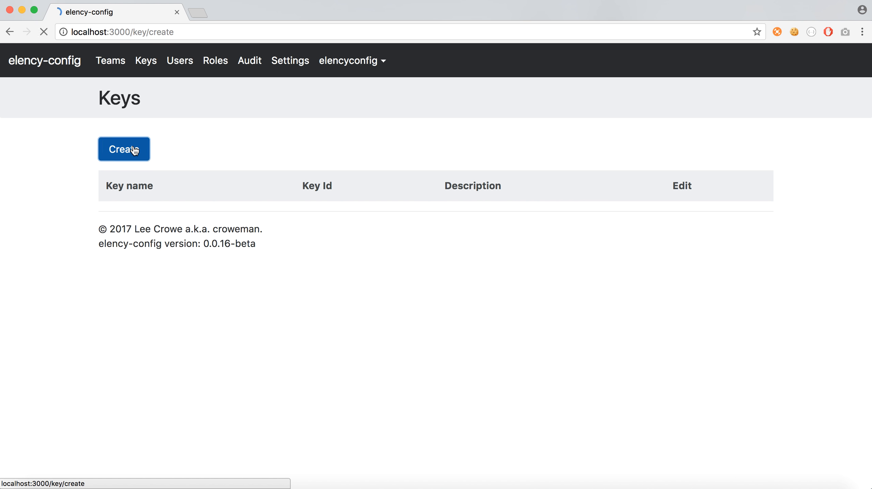
left_click(180, 170)
type("TEst")
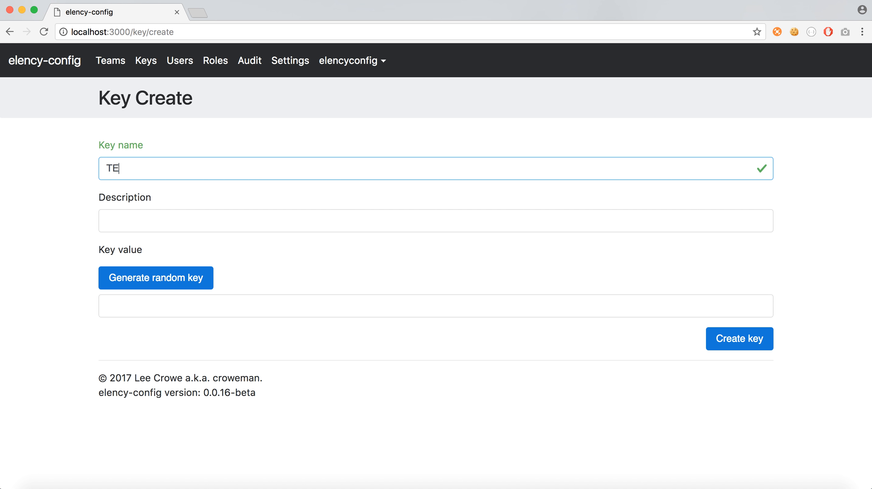
key("BackSpace")
key("BackSpace")
key("BackSpace")
type("est Environment Key")
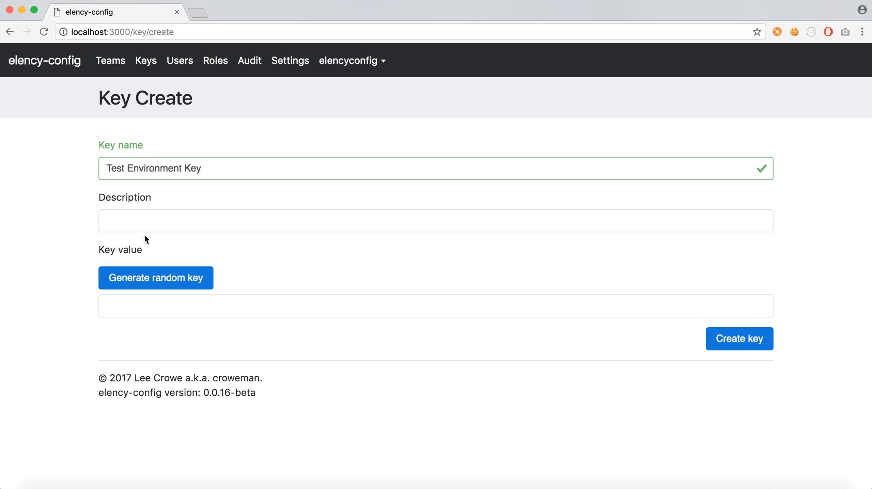
left_click(156, 284)
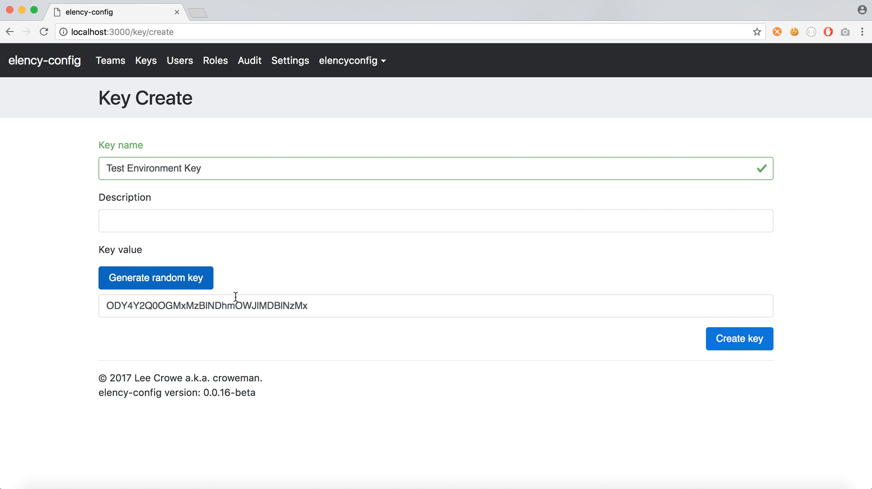
left_click_drag(315, 307, 107, 307)
key("super+v")
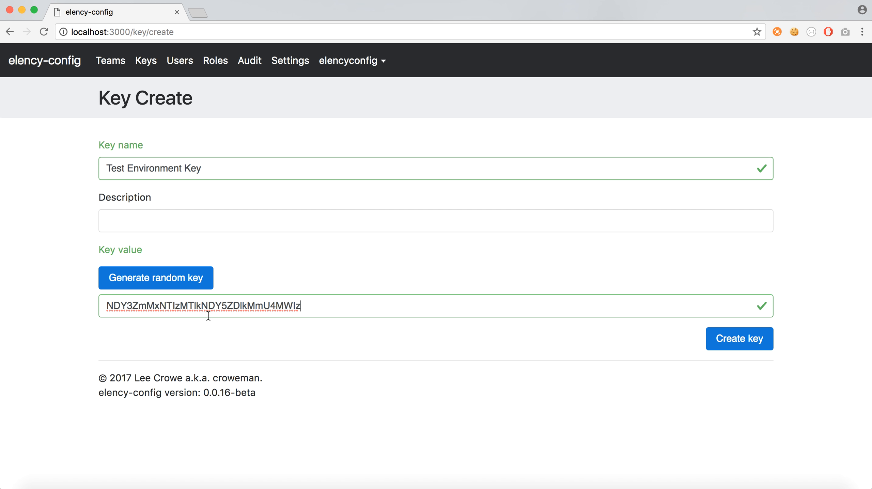
left_click(747, 340)
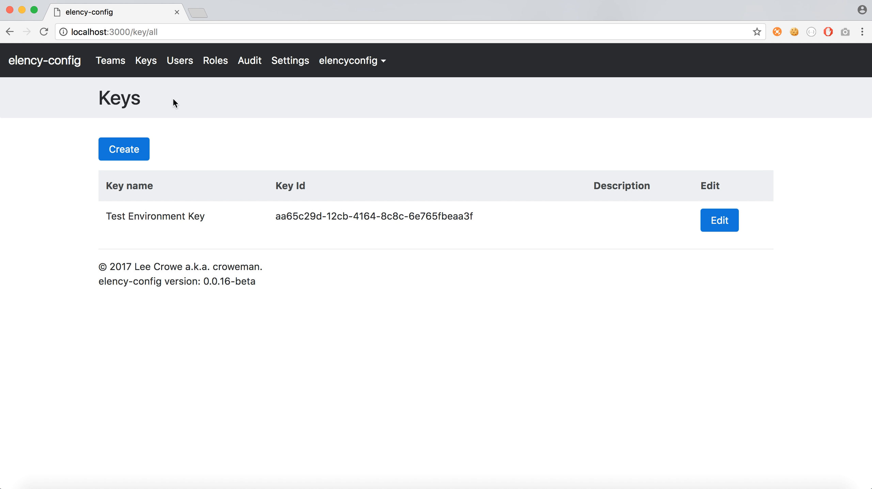
- Create team awesome-team named Awesome Team with description 'The awesome team'
left_click(117, 65)
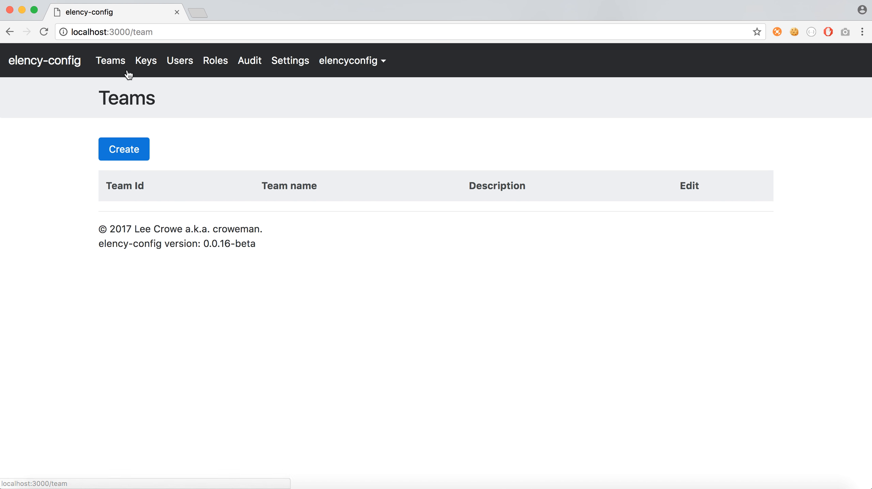
left_click(142, 148)
left_click(177, 170)
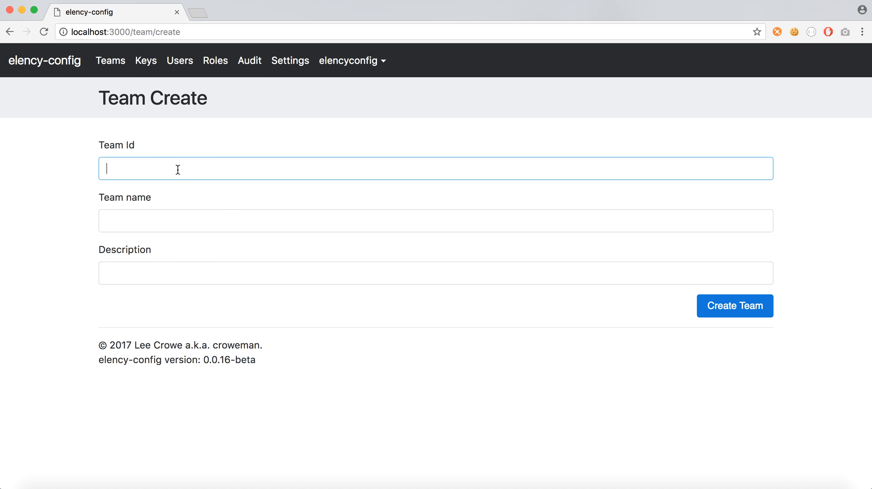
type("awesom")
type("e-team")
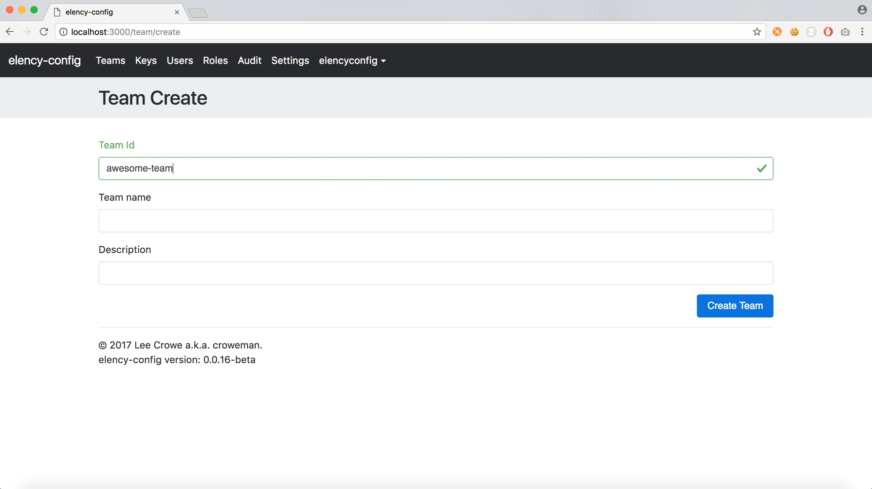
key("Tab")
type("Awesome Team")
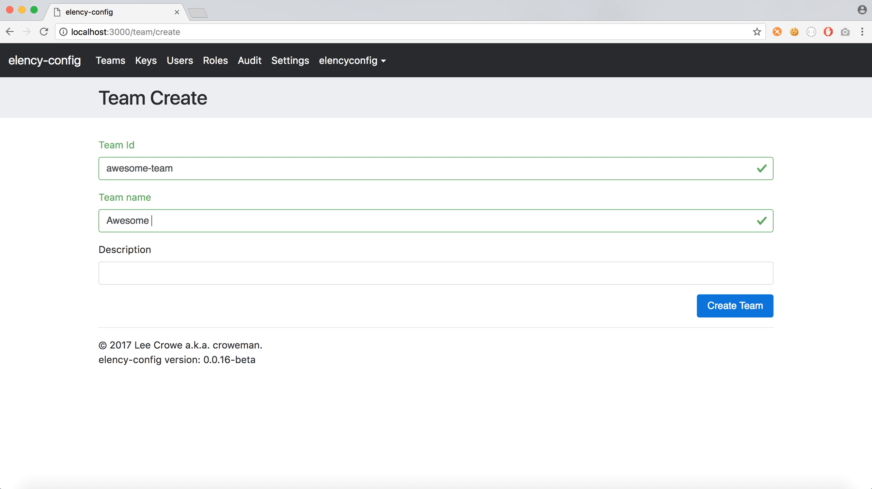
key("Tab")
type("The awesome team")
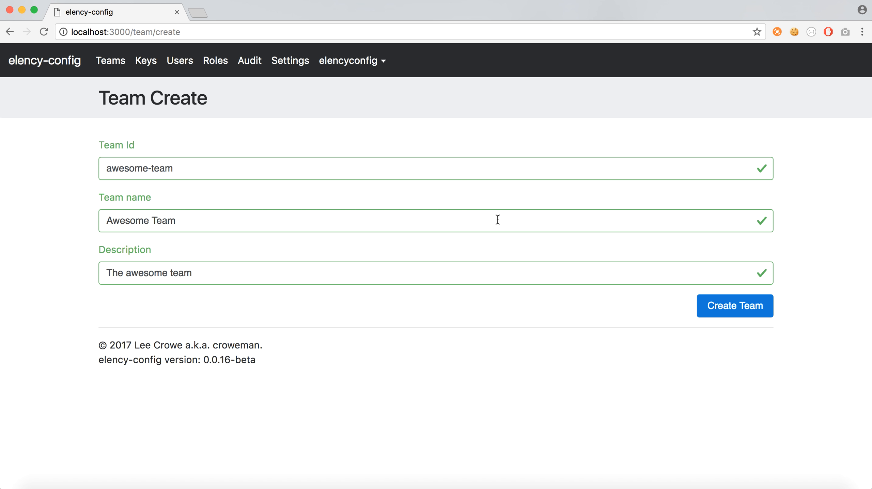
left_click(748, 309)
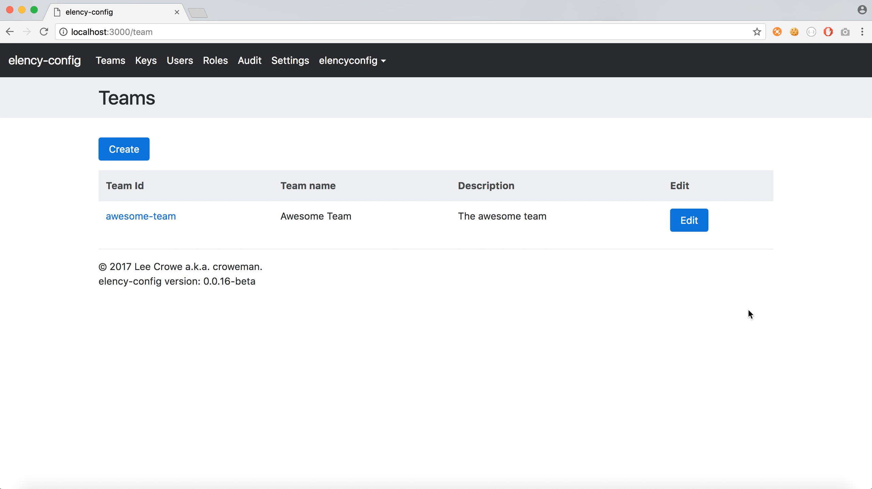
- Star Awesome Team as a favourite from its details page
left_click(171, 216)
left_click(322, 101)
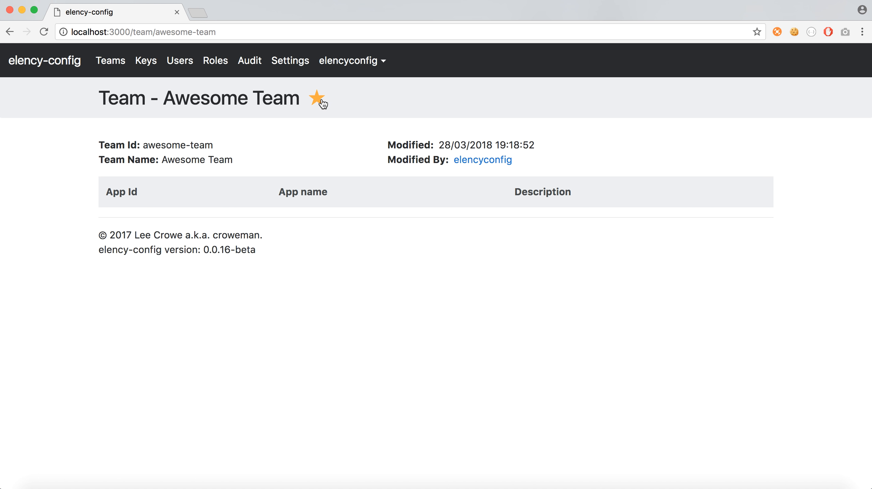
left_click(317, 99)
- Create 'Awesome Role' with Write permission on Awesome Team
left_click(215, 62)
left_click(131, 156)
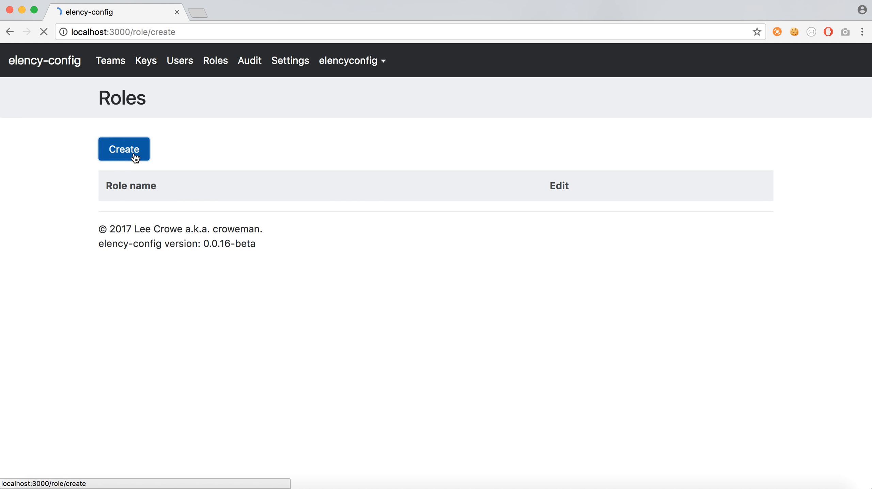
left_click(170, 168)
type("A")
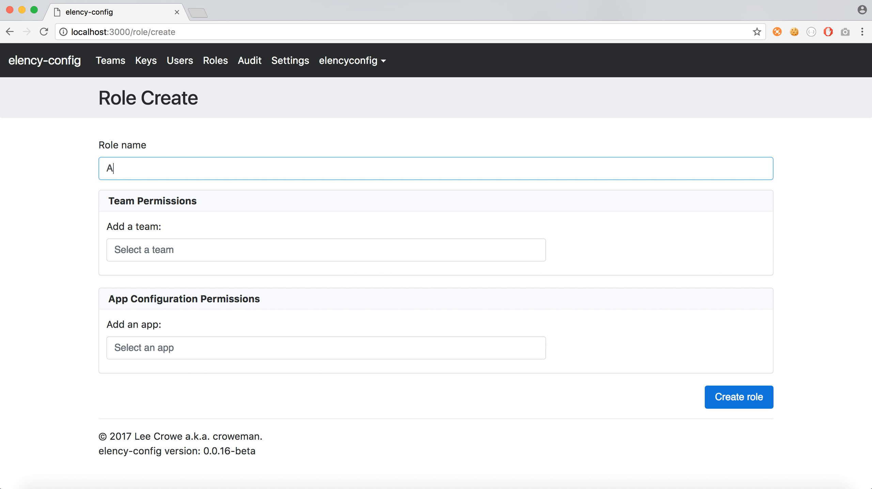
type("wesome Role")
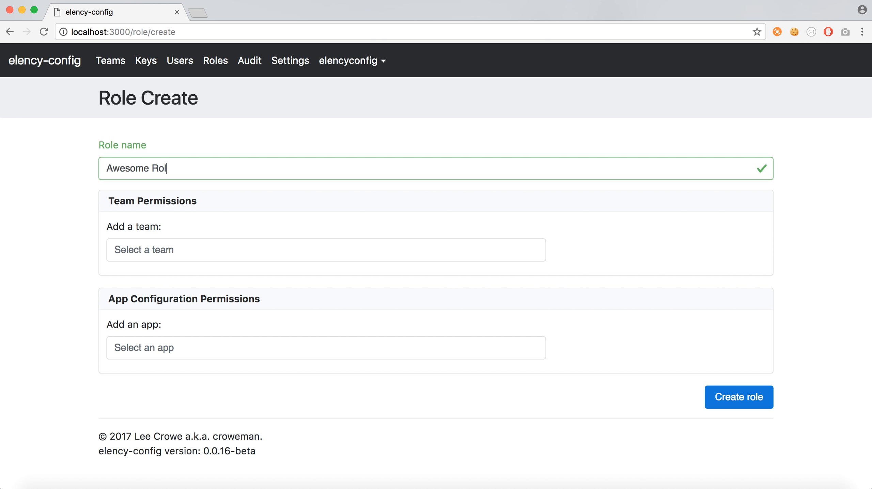
left_click(166, 246)
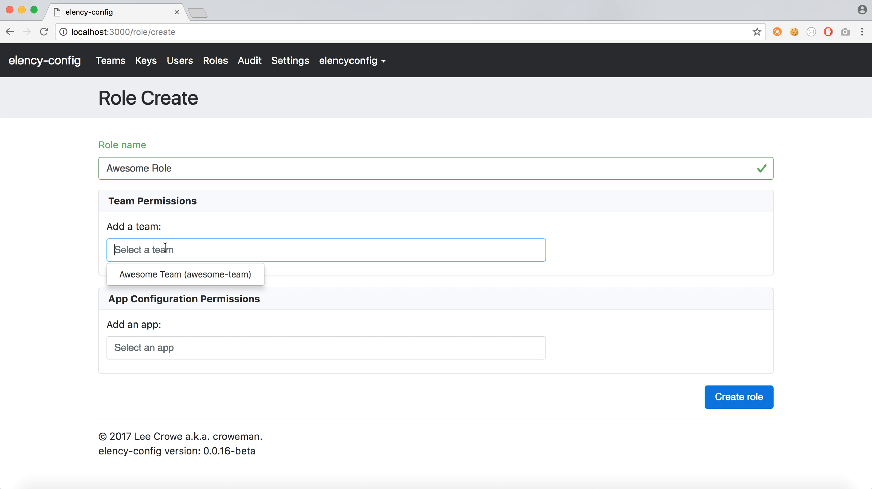
left_click(168, 273)
left_click(459, 228)
left_click(470, 229)
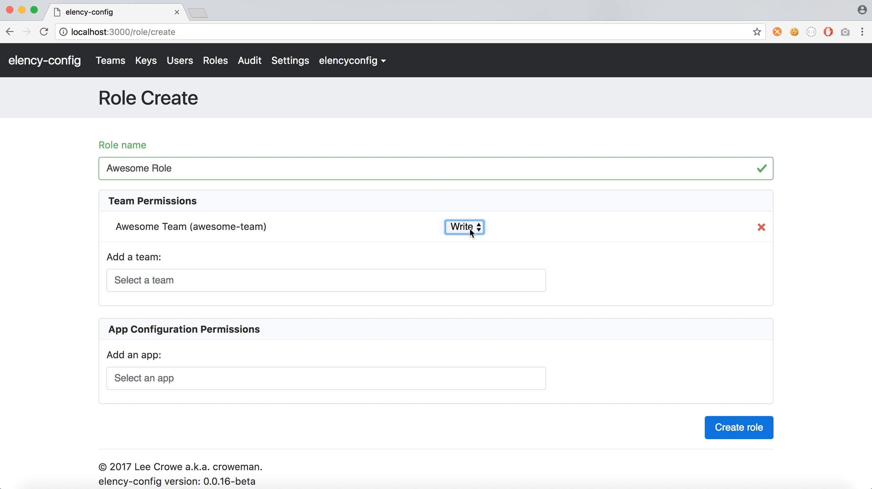
left_click(733, 429)
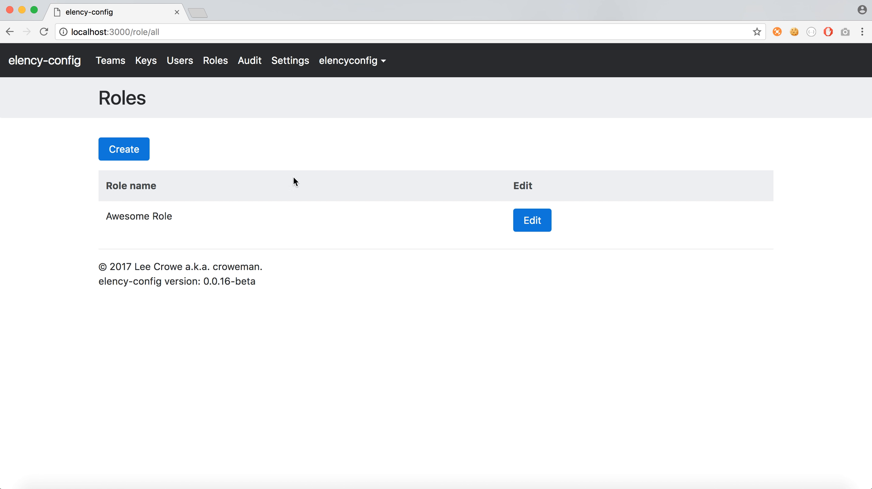
- Add Awesome Role to the user's roles on its edit form
left_click(181, 60)
left_click(410, 222)
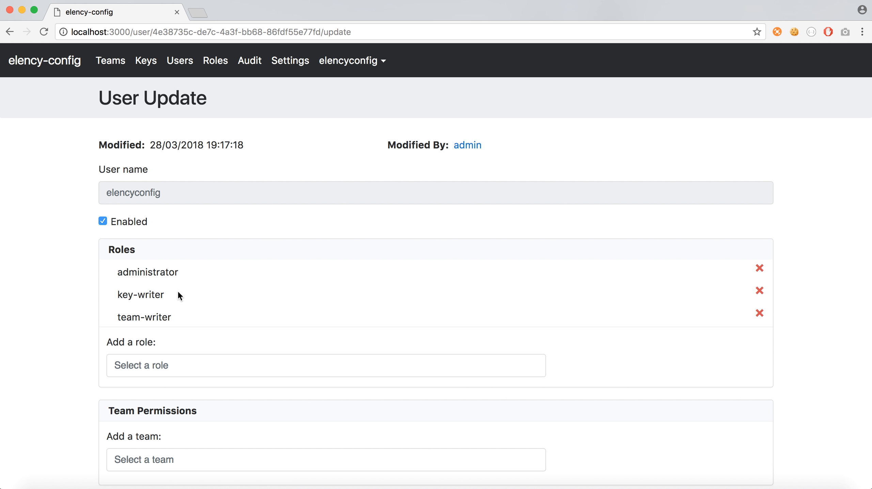
scroll(178, 292, "down", 3)
left_click(178, 303)
left_click(167, 328)
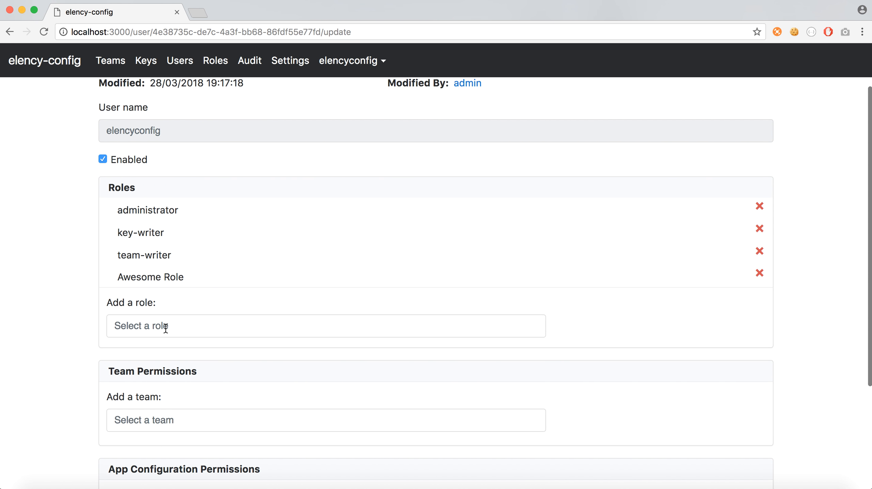
scroll(208, 305, "down", 1)
scroll(207, 305, "up", 3)
scroll(208, 305, "down", 2)
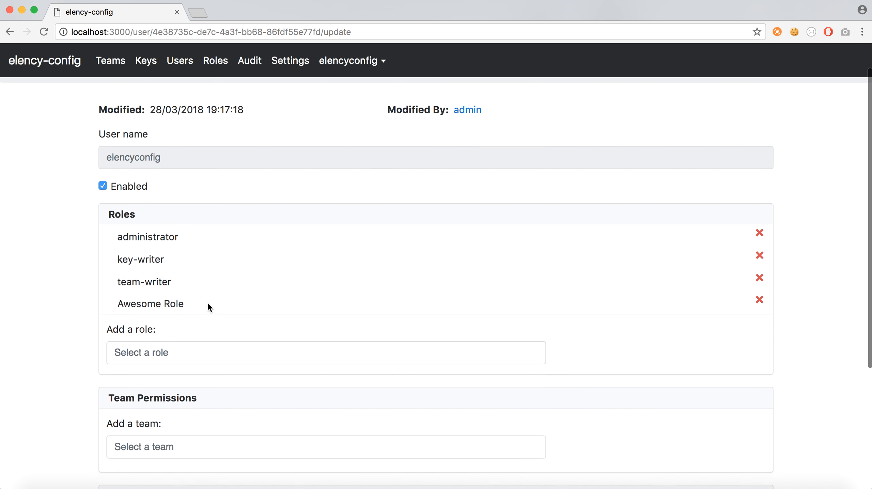
scroll(208, 304, "down", 3)
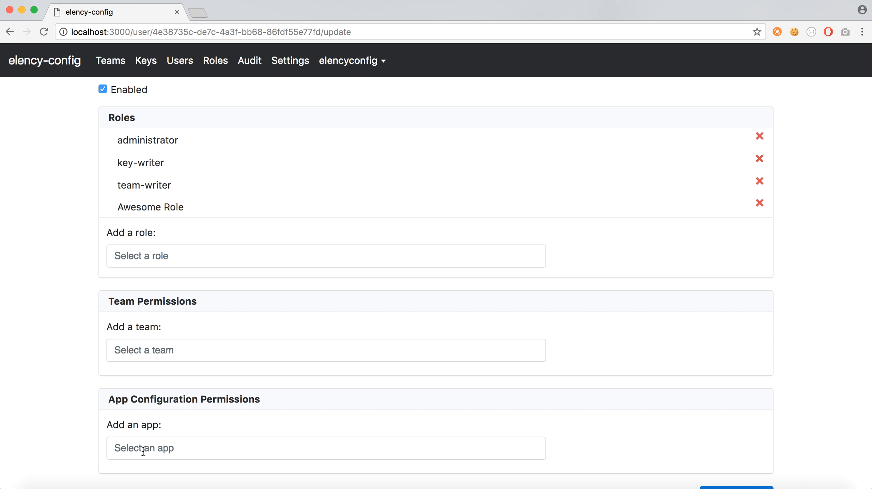
scroll(211, 413, "up", 5)
scroll(208, 390, "down", 7)
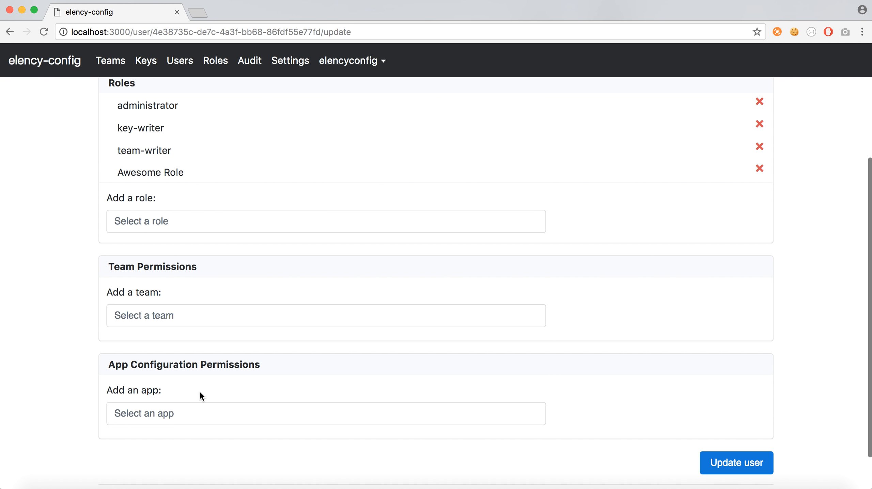
scroll(201, 396, "up", 2)
scroll(200, 394, "down", 3)
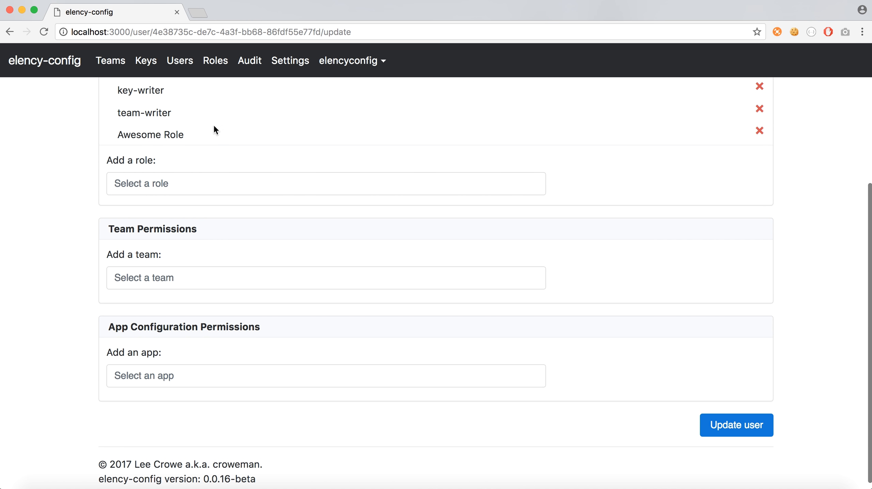
- Save the user's updated roles and go to the favourite Awesome Team
left_click(726, 425)
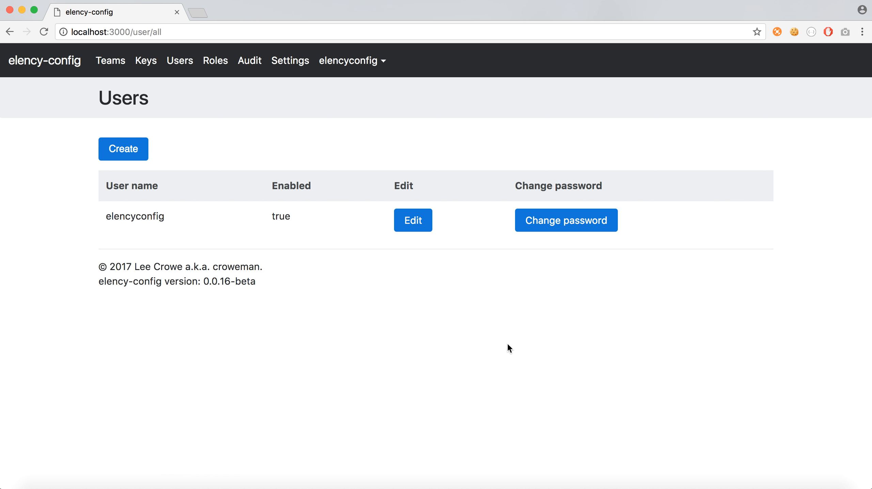
left_click(70, 60)
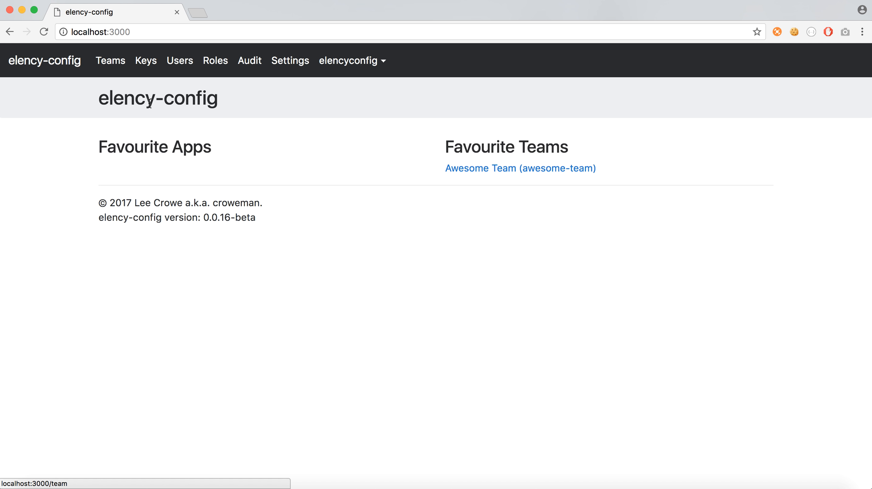
left_click(569, 168)
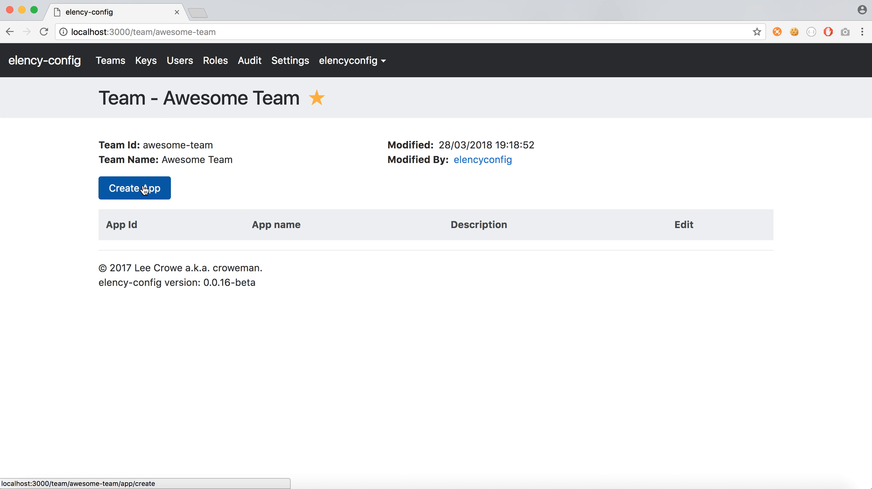
- Start app awesome-app named Awesome App, described as 'The awesome app'
left_click(135, 190)
left_click(173, 195)
type("awesome-app")
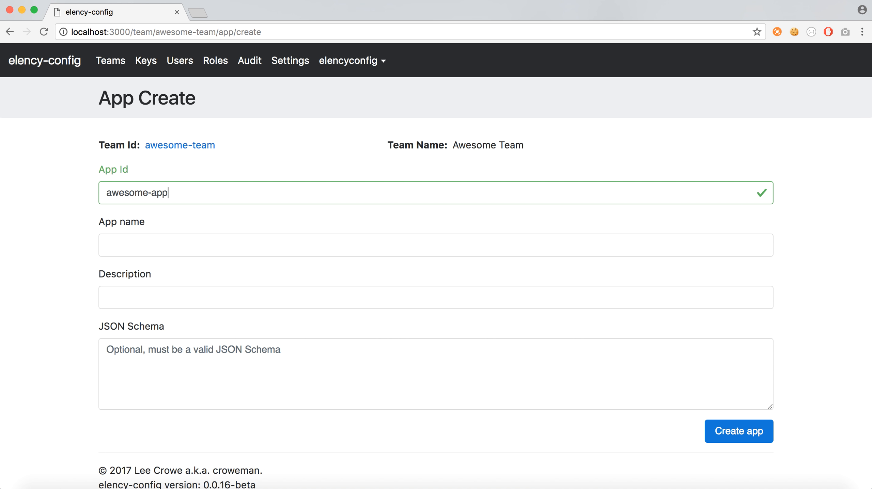
key("Tab")
type("A")
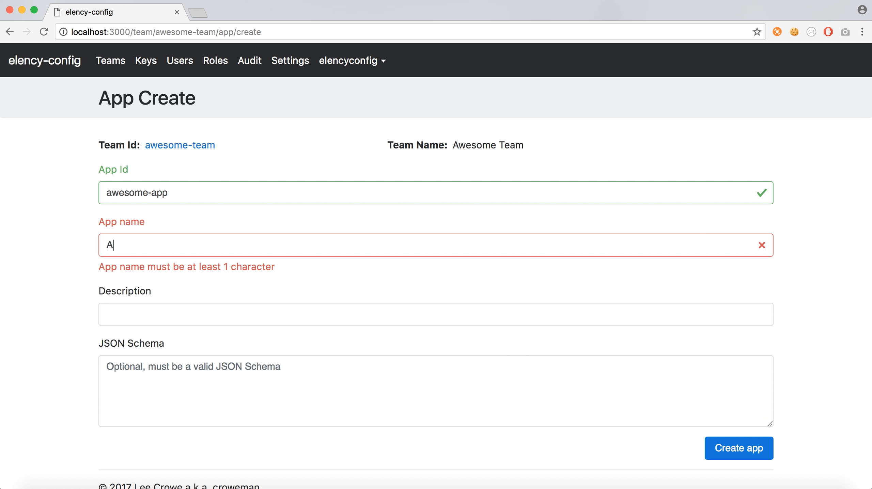
type("wesome App")
key("Tab")
type("The ae")
key("BackSpace")
type("wesome app")
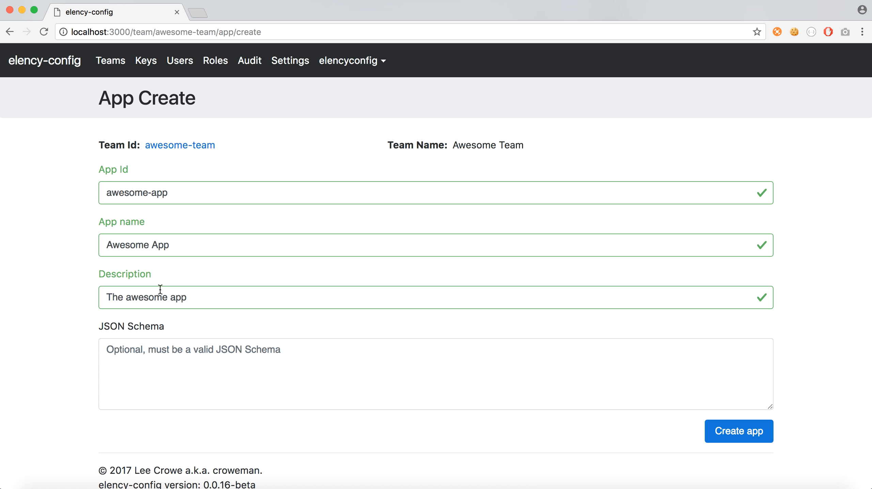
- Paste the JSON schema requiring LOG_LEVEL and MONGODB_URL and create the app
left_click(141, 374)
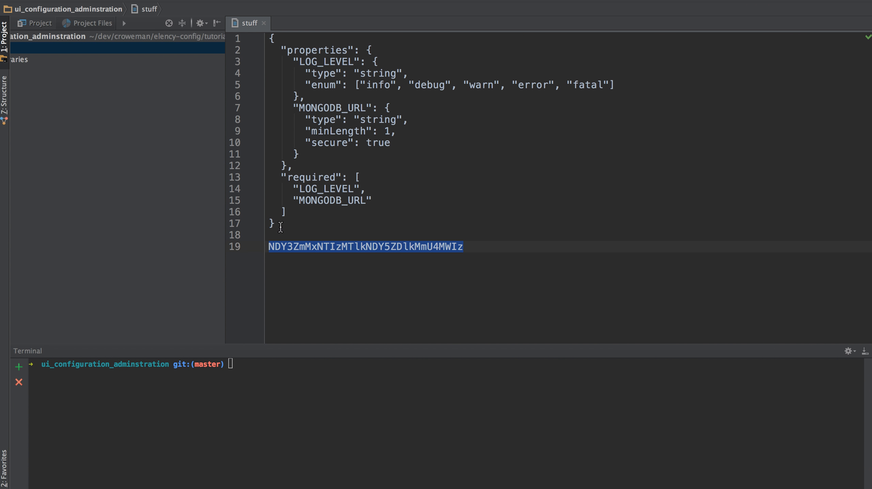
left_click_drag(278, 225, 268, 34)
key("ctrl+Left")
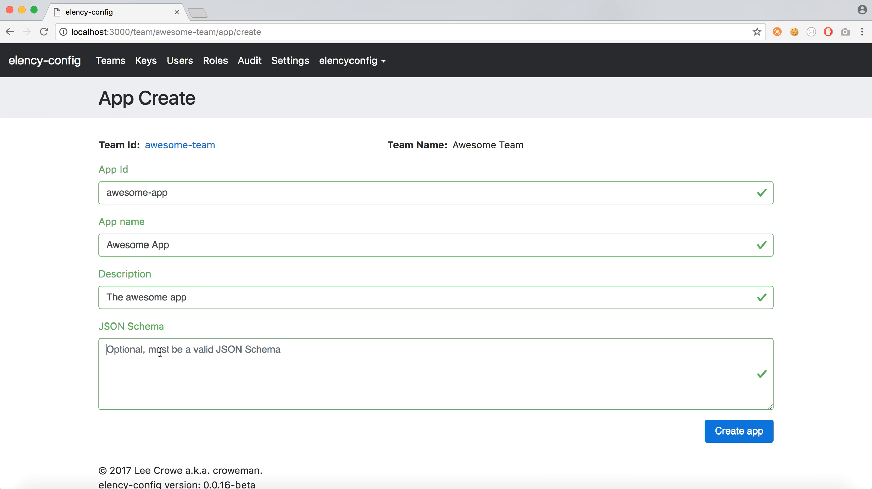
left_click(160, 352)
key("super+v")
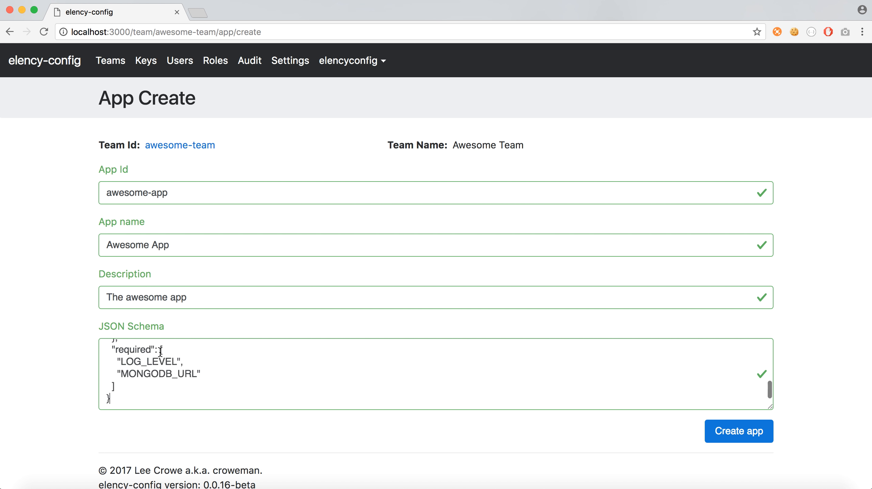
scroll(219, 367, "up", 4)
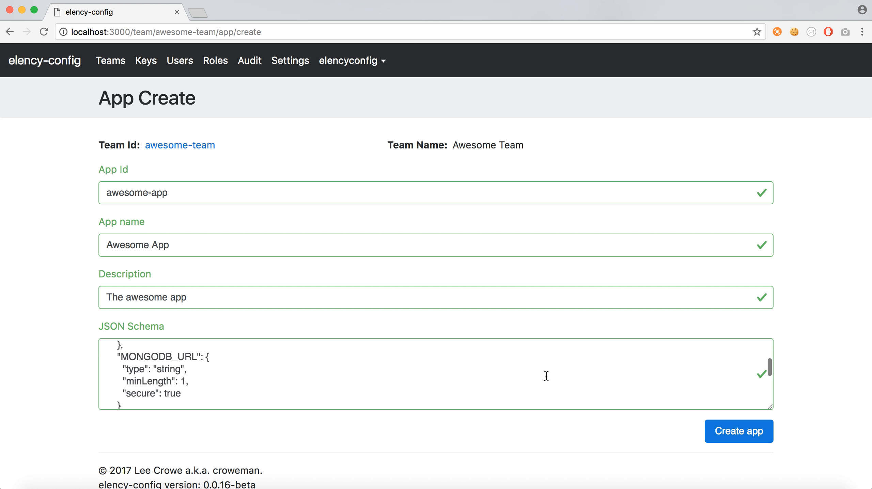
left_click(733, 433)
left_click(138, 256)
- Add a Test environment to Awesome App using Test Environment Key
left_click(152, 202)
left_click(176, 209)
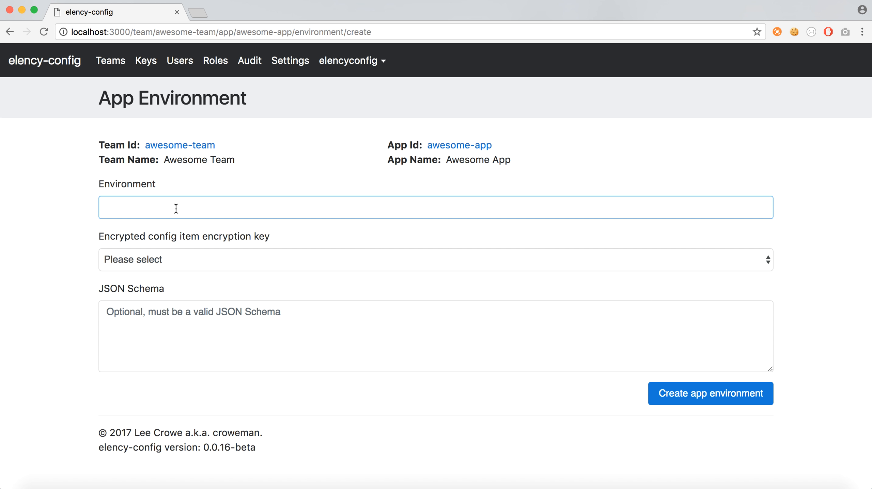
type("Test")
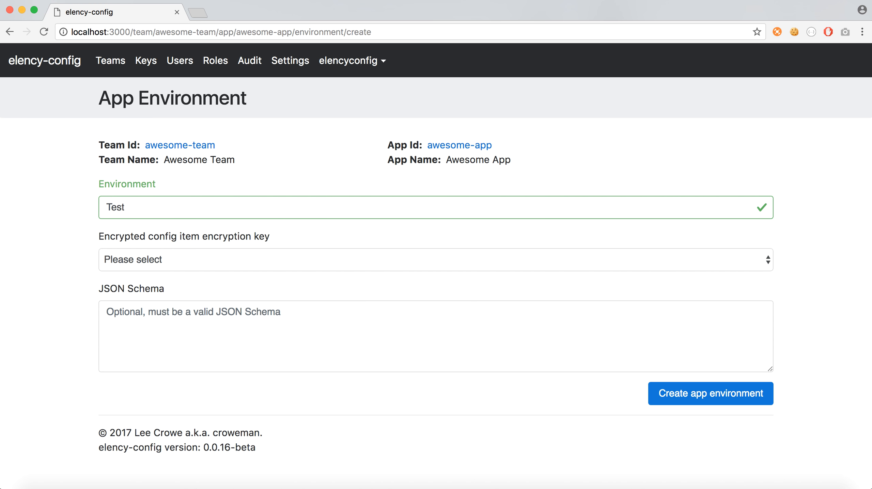
left_click(167, 259)
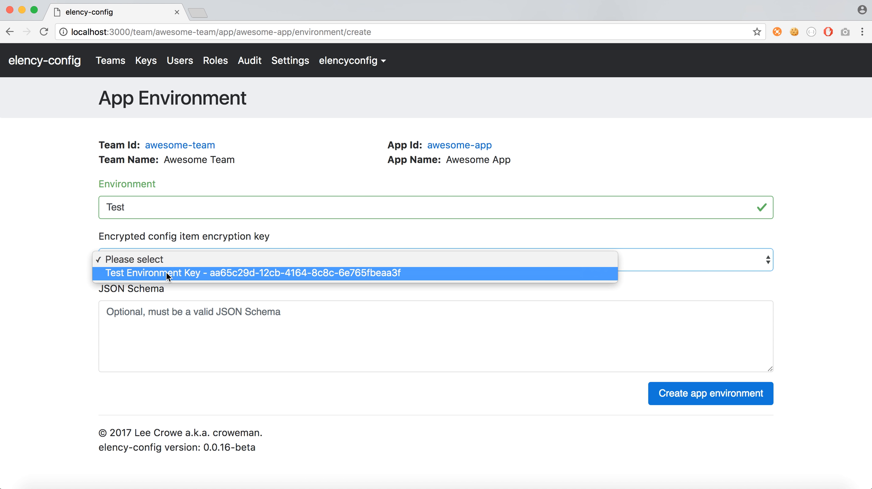
left_click(166, 273)
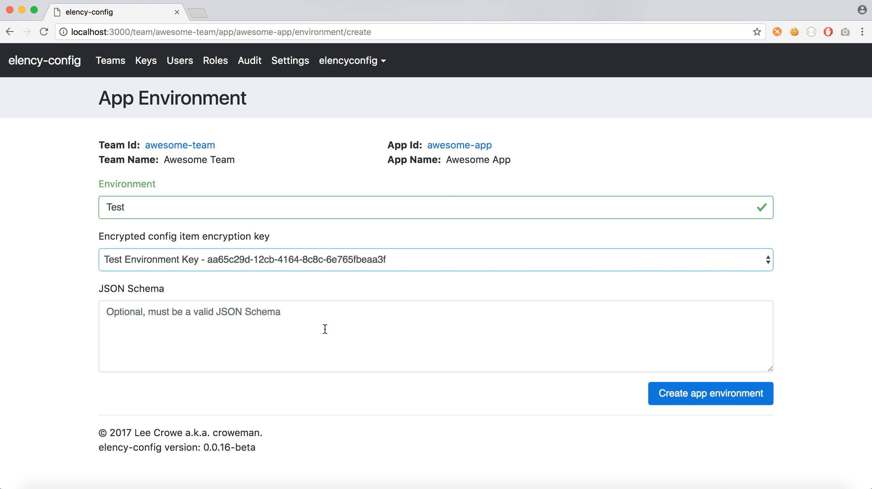
left_click(398, 337)
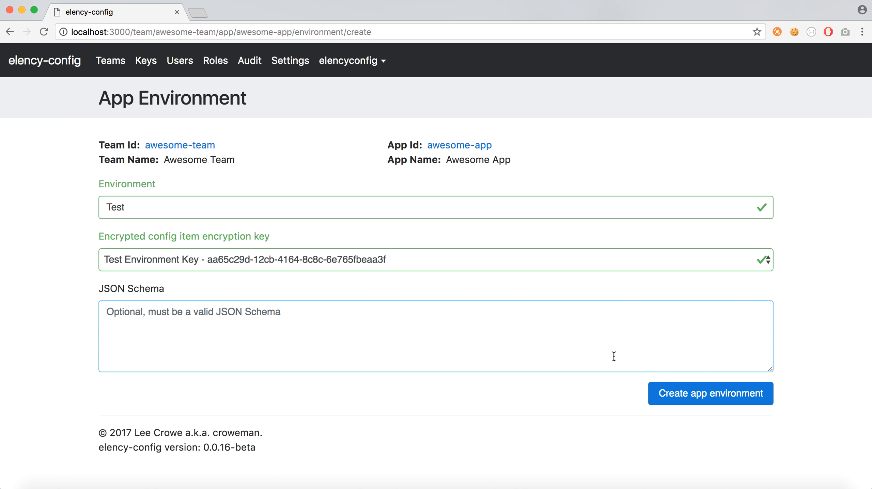
left_click(680, 389)
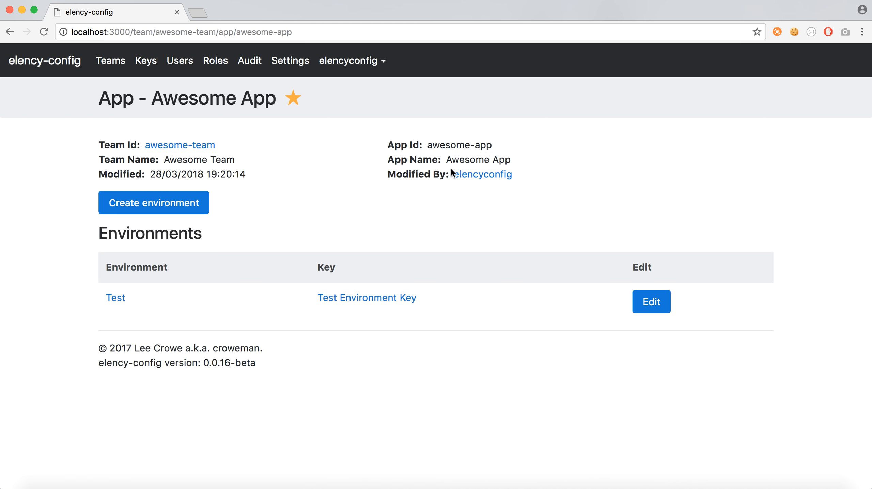
- Grant Awesome Role Publish permission on Awesome App's Test environment
left_click(120, 300)
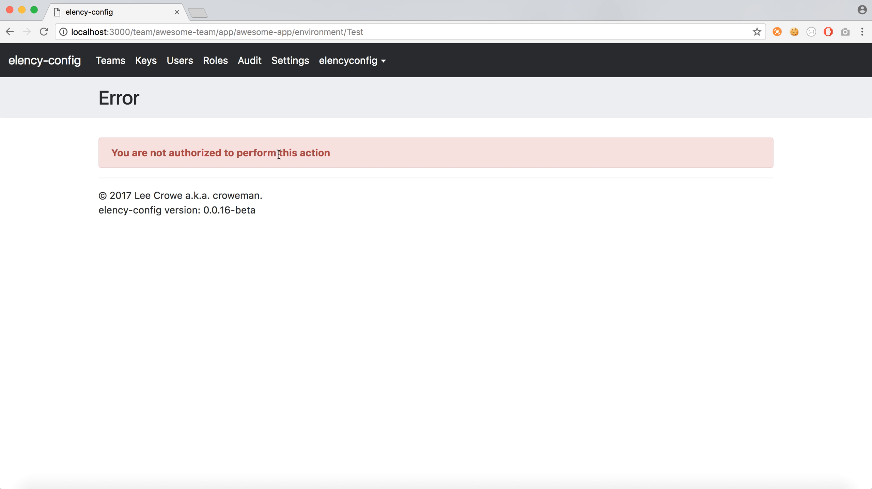
left_click(219, 61)
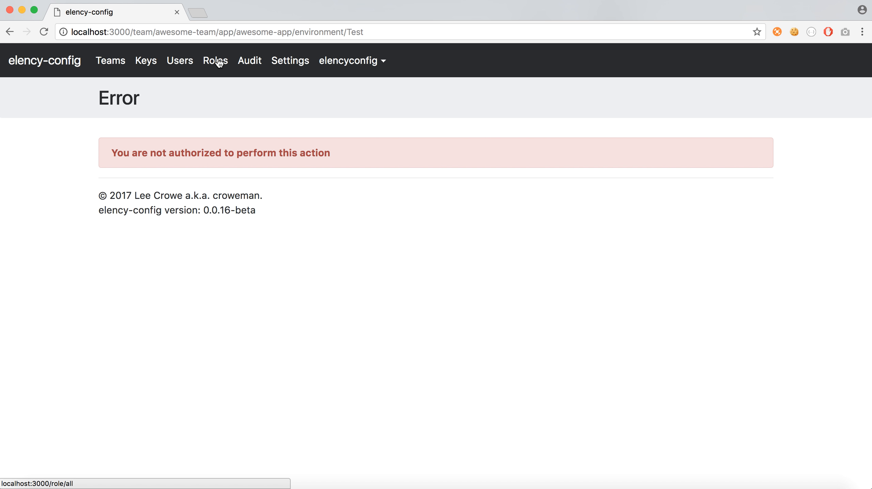
left_click(528, 223)
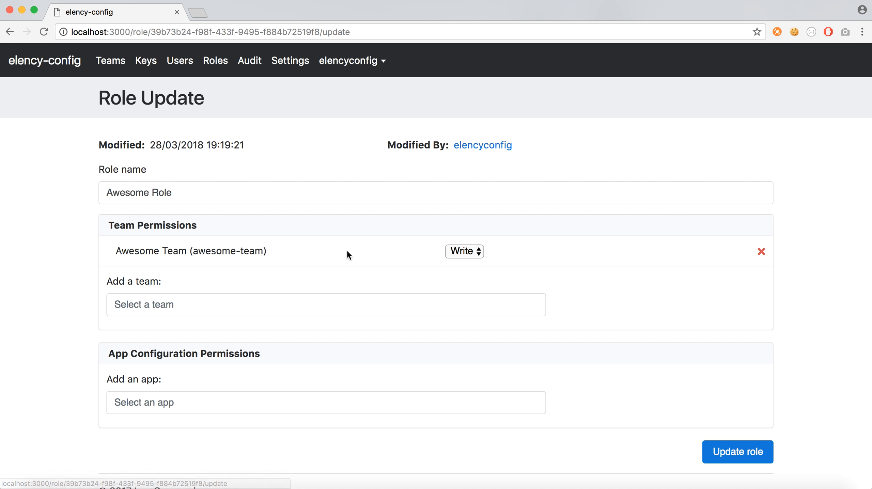
scroll(222, 347, "down", 2)
left_click(205, 371)
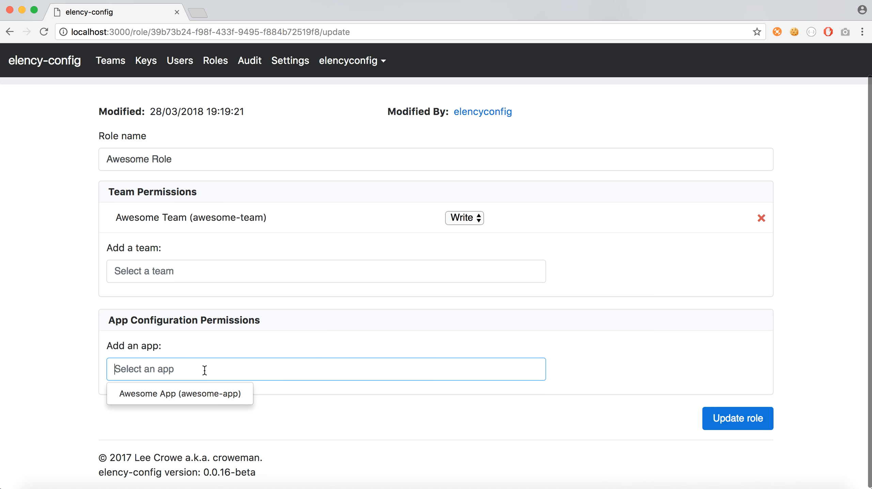
left_click(197, 392)
left_click(442, 363)
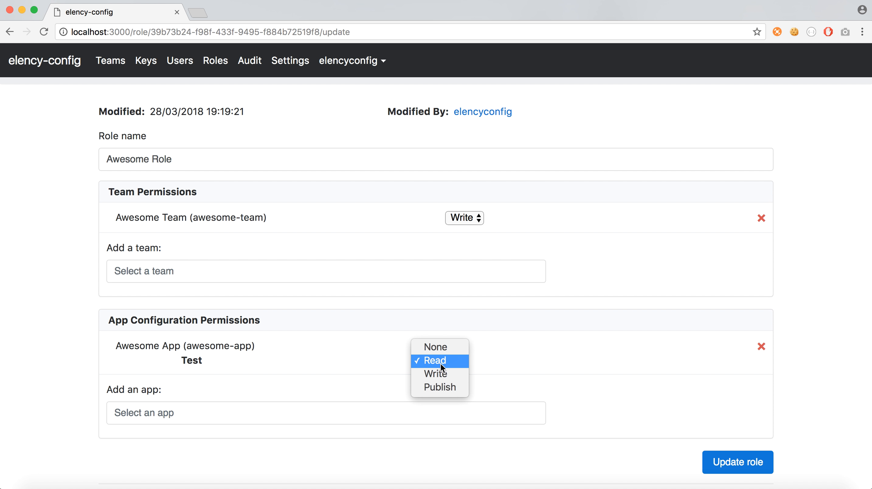
left_click(441, 387)
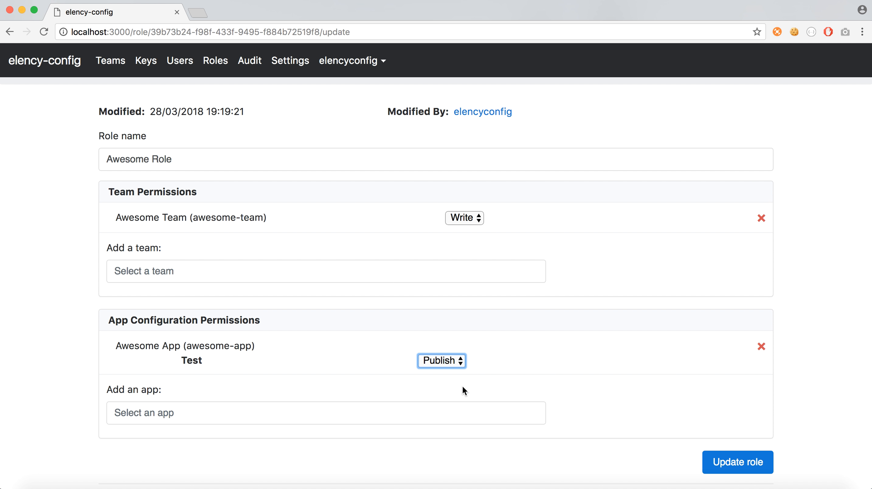
left_click(719, 457)
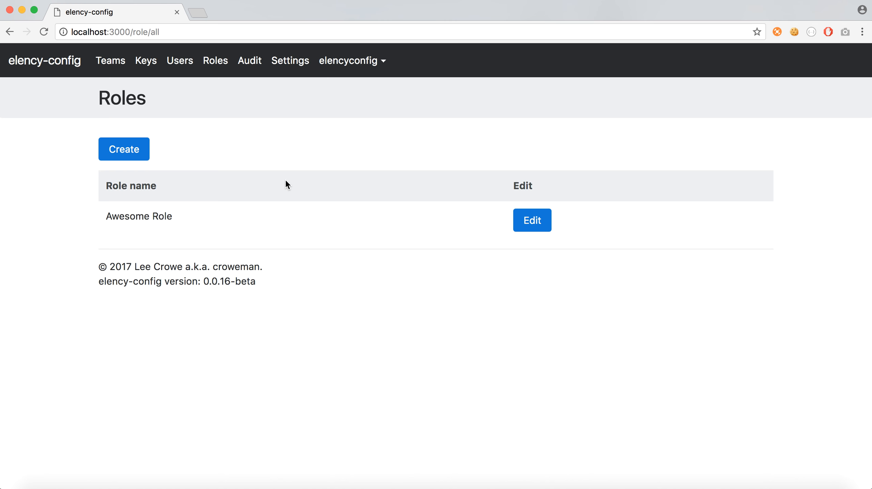
- Go to Awesome App's Test environment and start a new configuration version
left_click(114, 63)
left_click(57, 65)
left_click(222, 171)
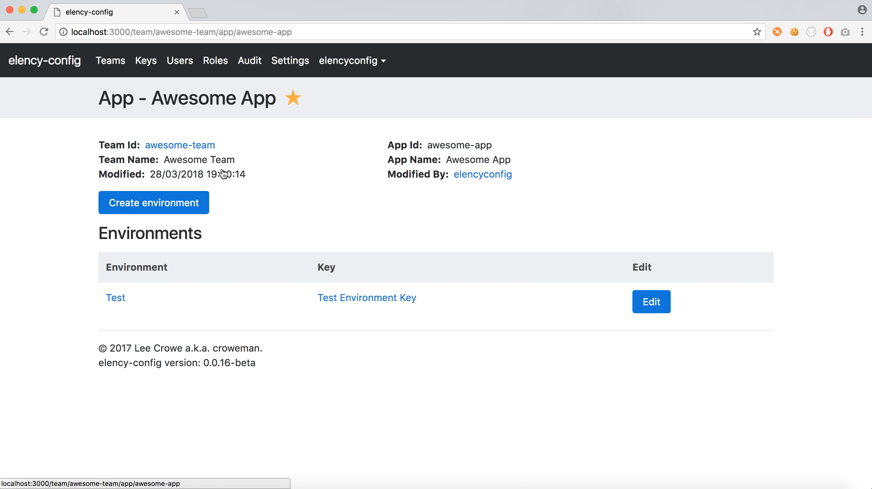
left_click(116, 297)
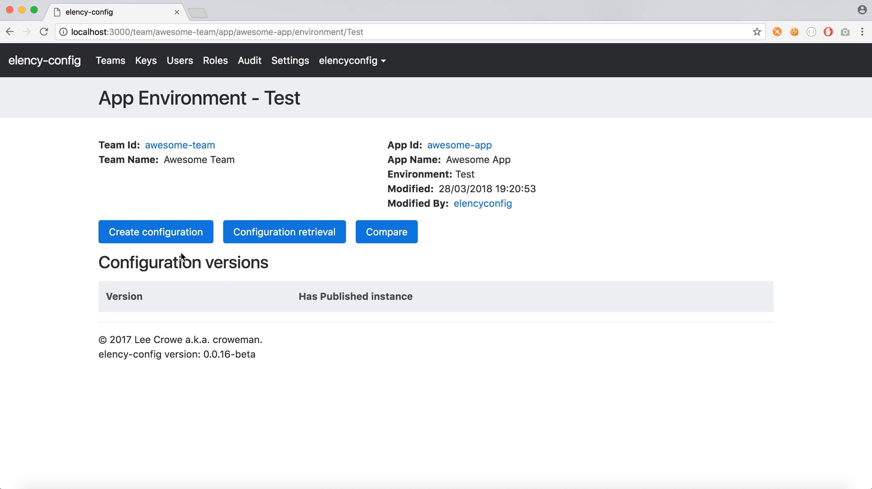
left_click(170, 233)
- Enter version 0.0.1 and comment 'initial configuration', then view the app's JSON schema
left_click(167, 221)
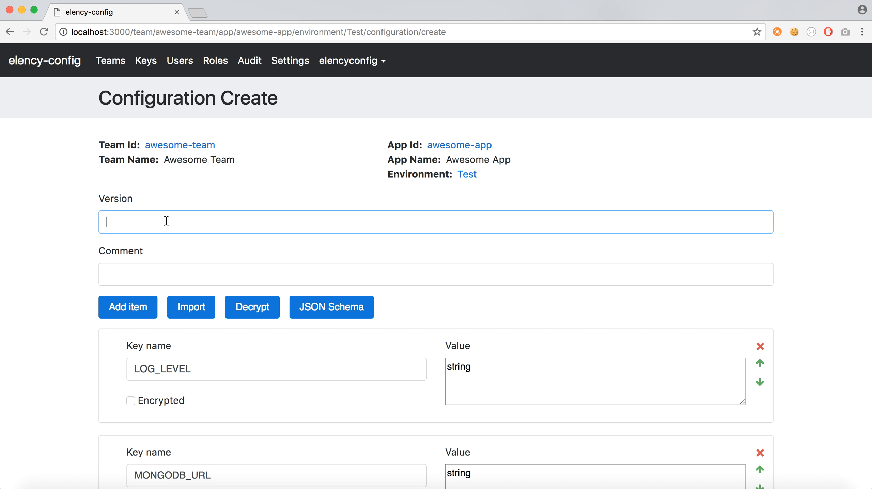
type("0.0.1")
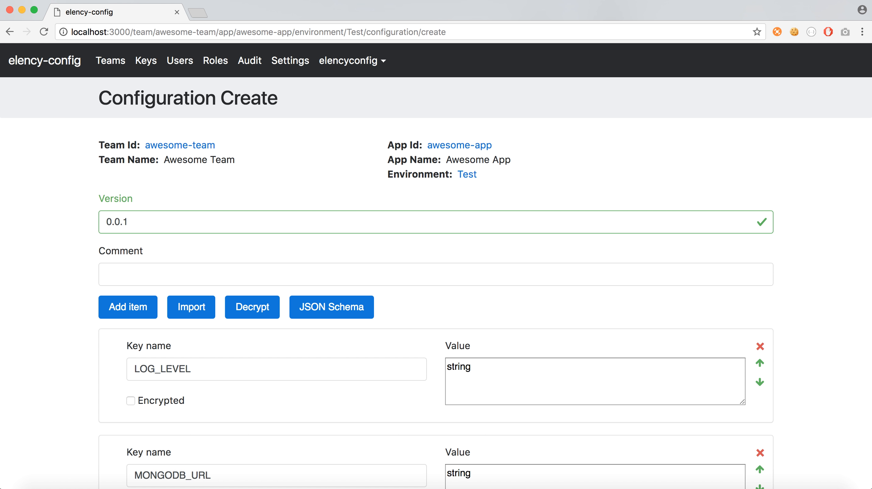
scroll(160, 269, "down", 3)
left_click(175, 219)
type("initial configuration")
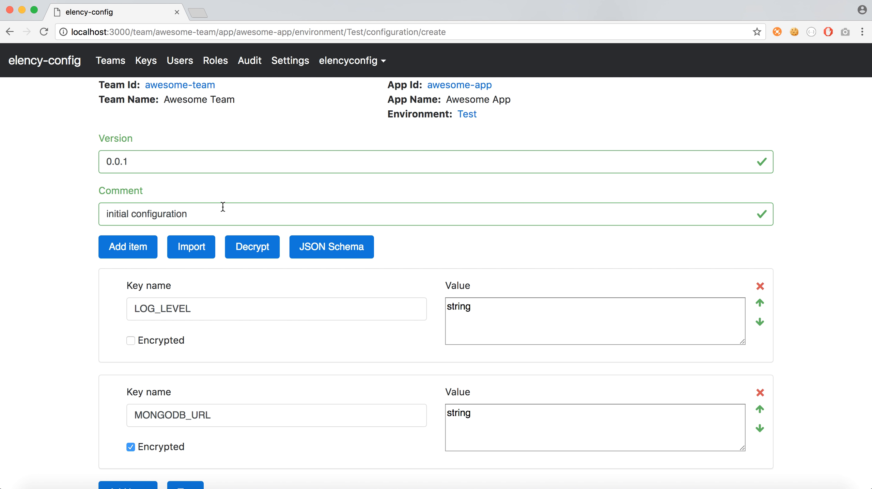
scroll(221, 205, "down", 2)
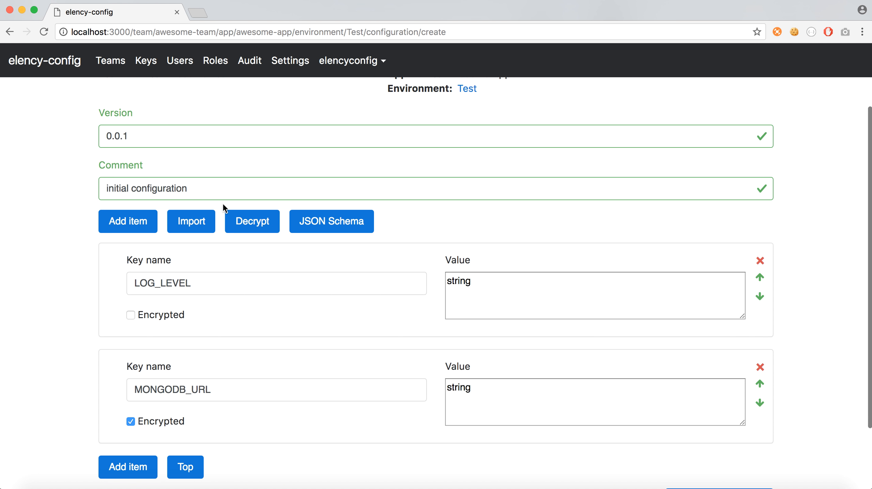
scroll(195, 260, "down", 3)
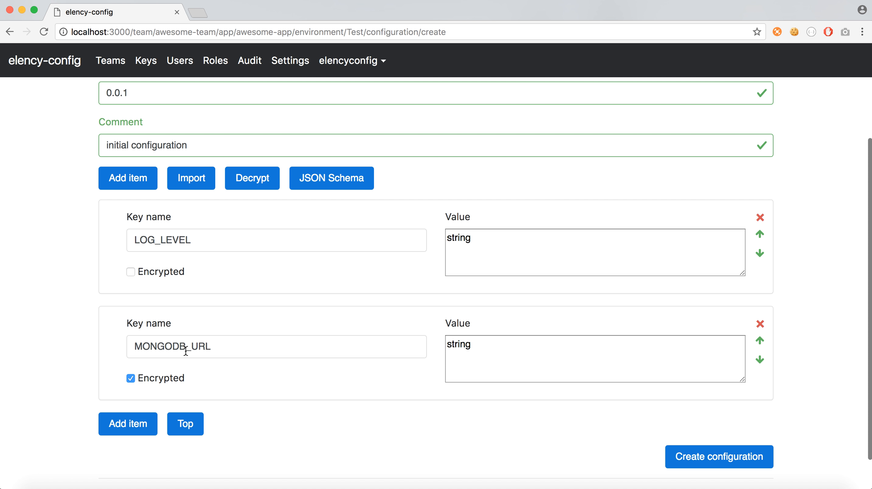
left_click(330, 178)
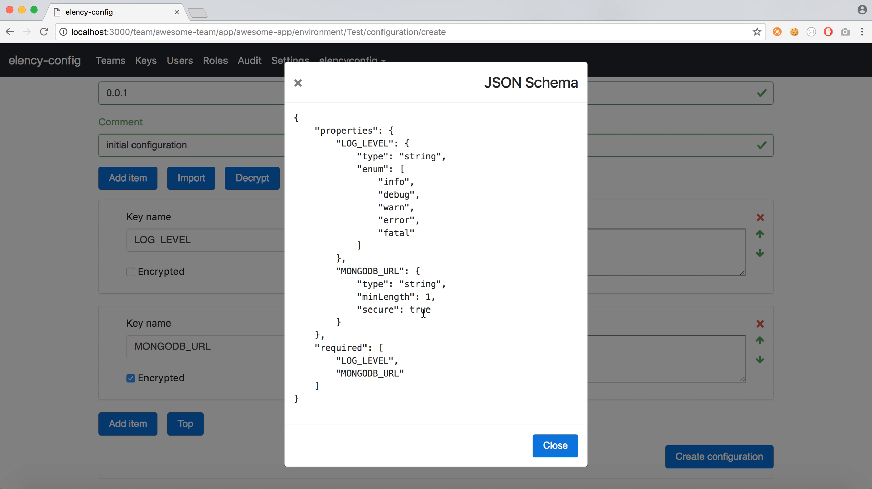
- Highlight MONGODB_URL's "secure": true line in the JSON schema, then close the schema
left_click_drag(358, 310, 441, 313)
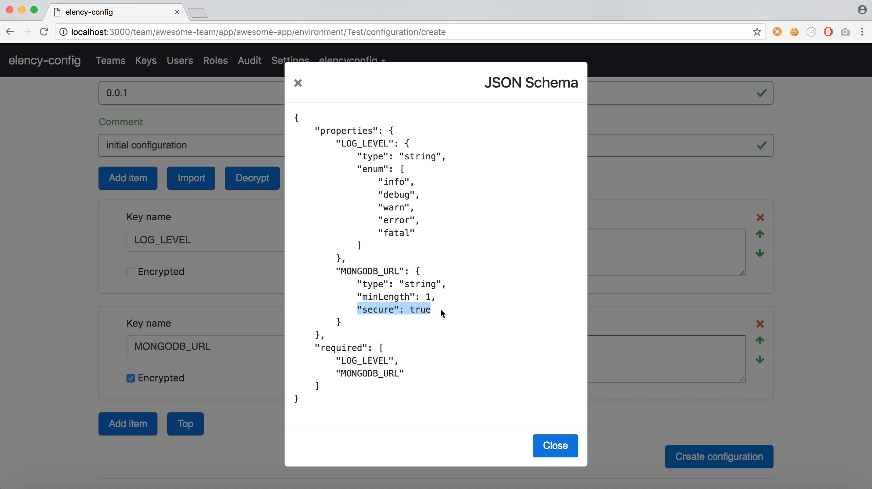
left_click(556, 446)
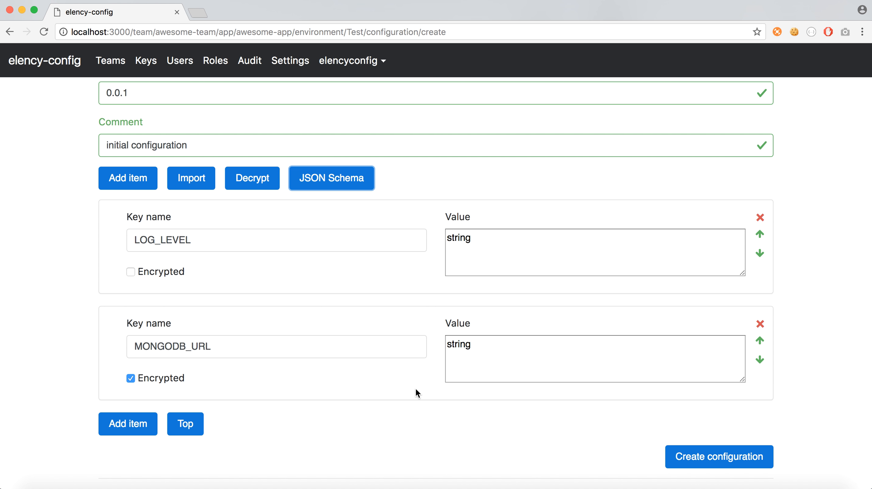
- Add a configuration item with key 'cheese' and value 'please', then another empty item
left_click(133, 424)
scroll(178, 305, "down", 2)
type("cheese")
key("Tab")
type("please")
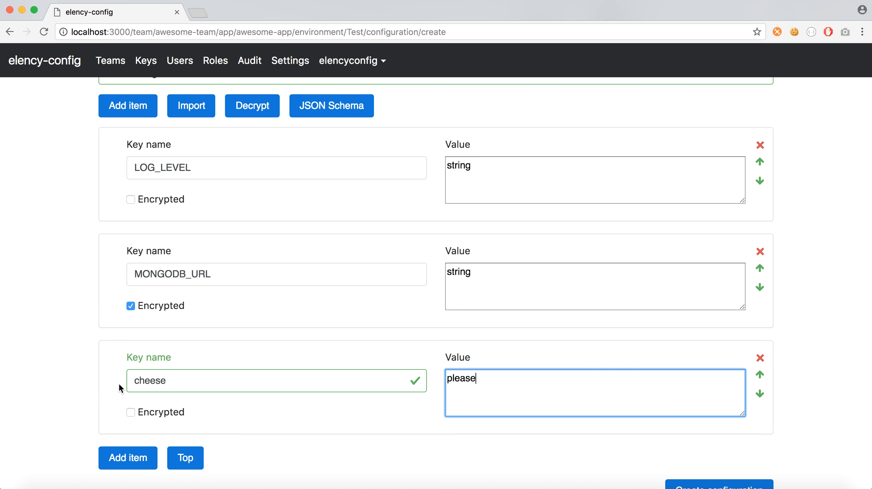
scroll(119, 383, "down", 2)
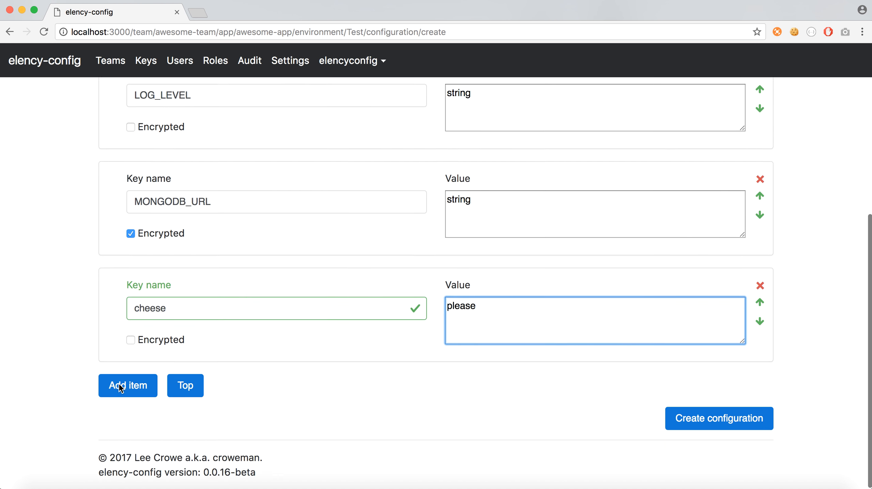
left_click(137, 383)
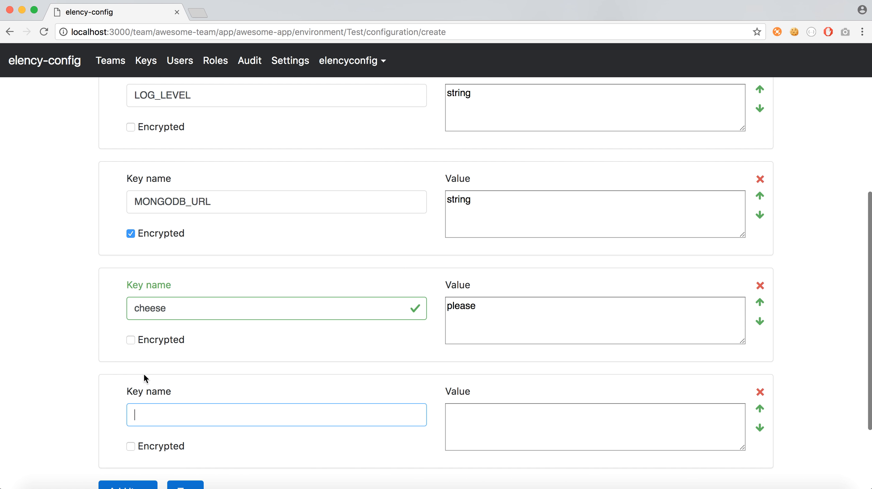
scroll(232, 393, "down", 3)
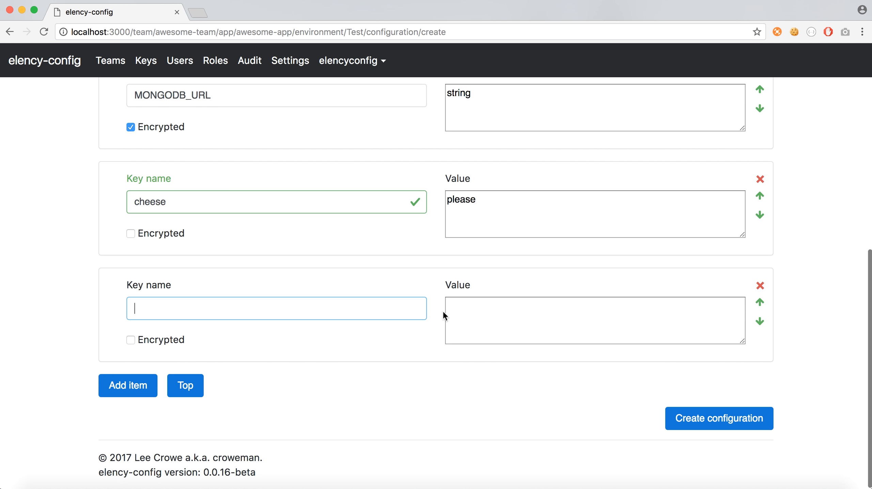